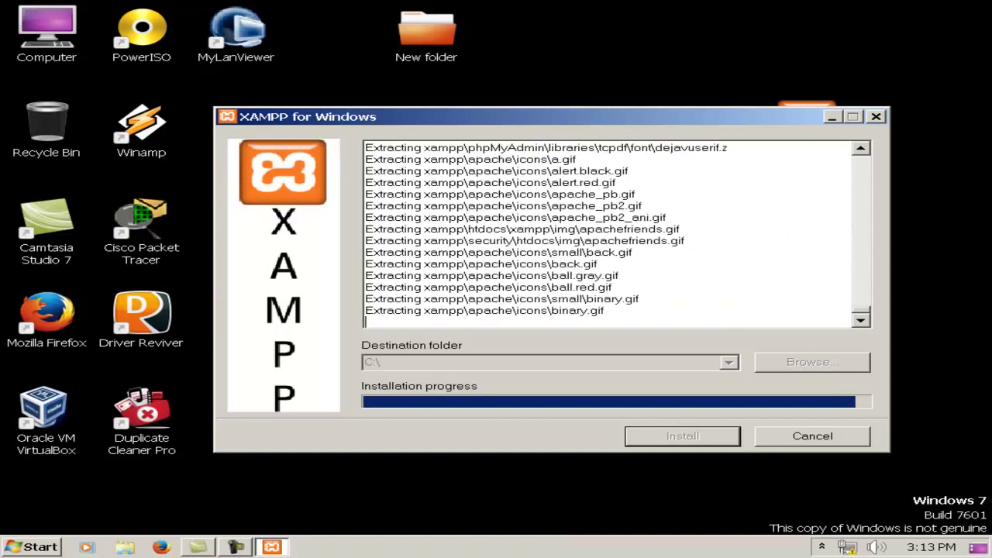
# Step: Move the XAMPP installer window aside, create a new text document on the desktop and open it in Notepad
pyautogui.moveTo(511, 116); pyautogui.dragTo(446, 64)
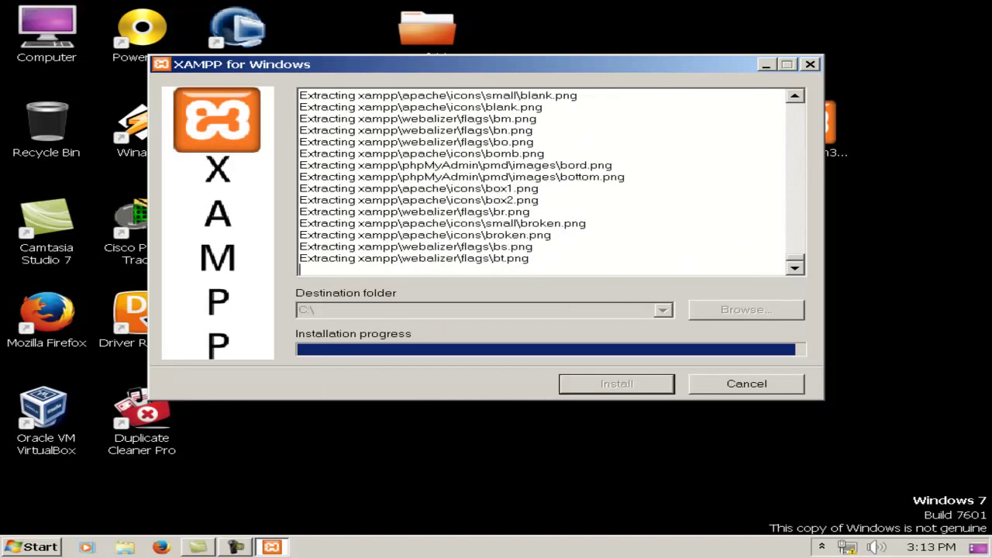
pyautogui.rightClick(358, 22)
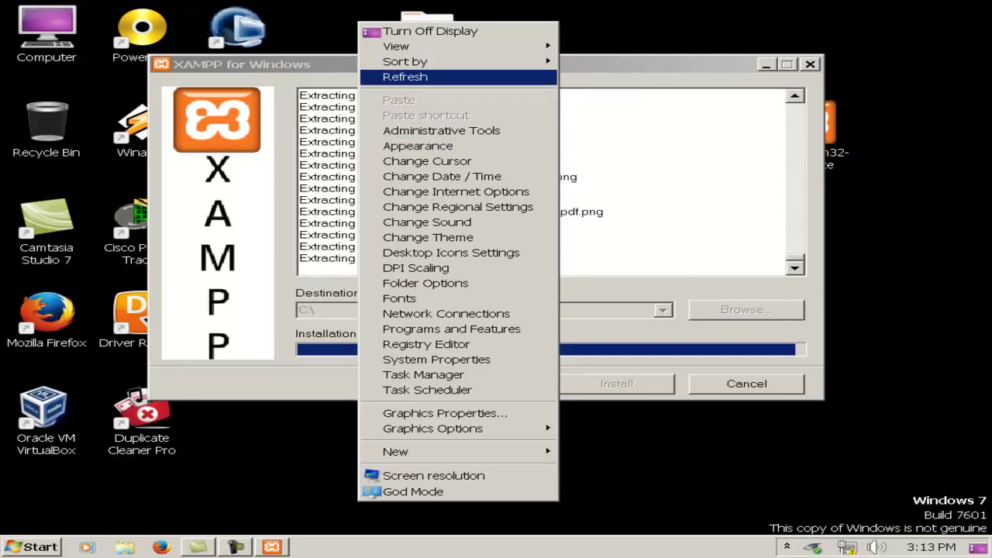
pyautogui.moveTo(396, 451)
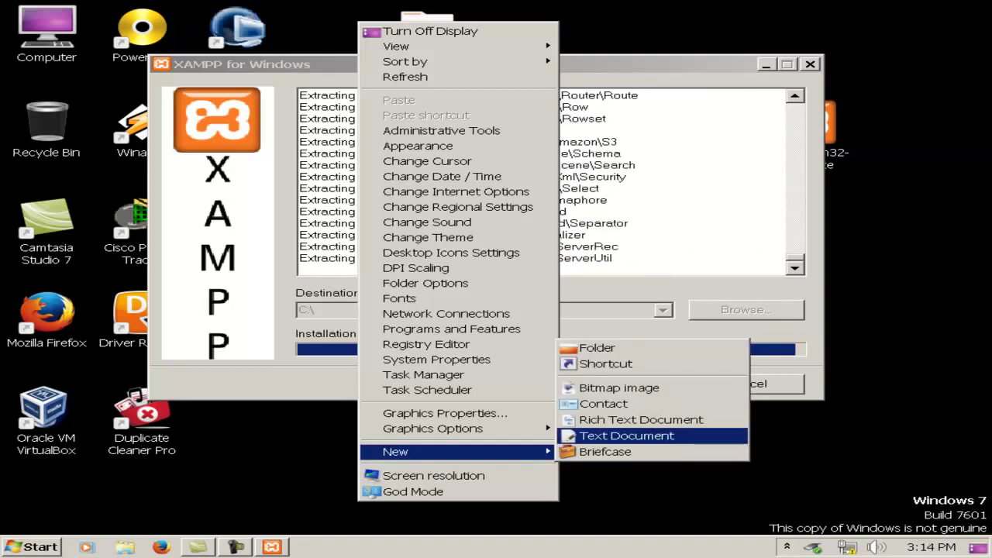
pyautogui.click(626, 436)
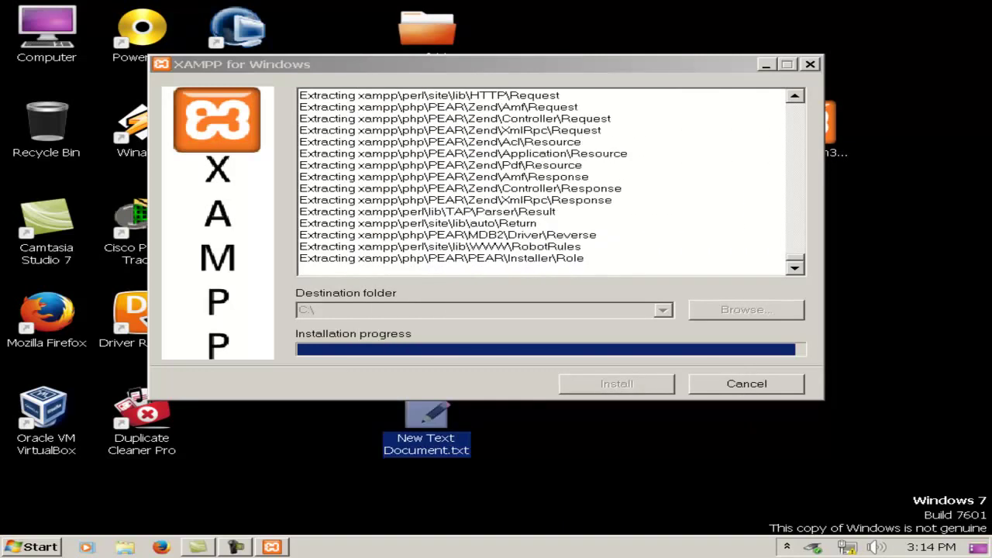
pyautogui.press('Return')
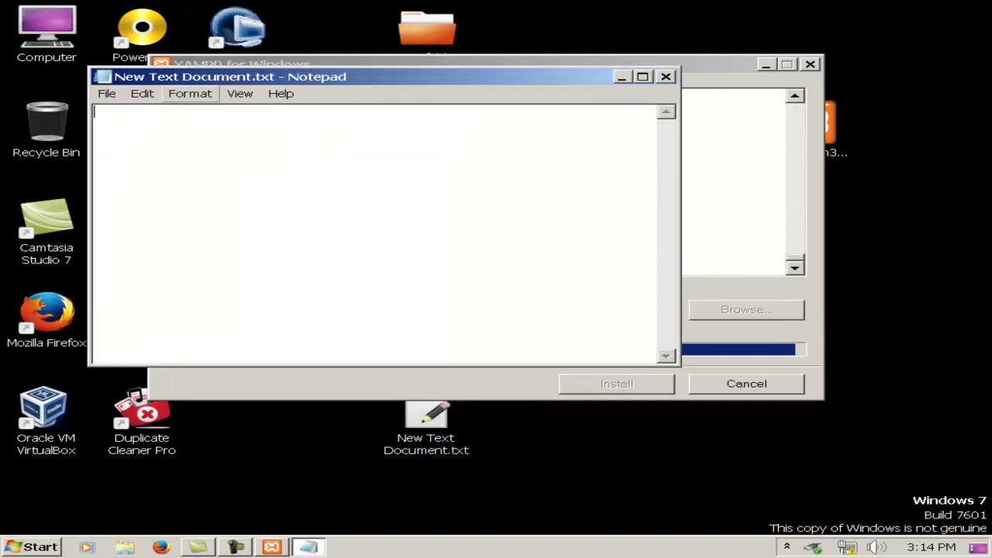
# Step: Set the Notepad font size to 16
pyautogui.click(190, 93)
pyautogui.click(203, 126)
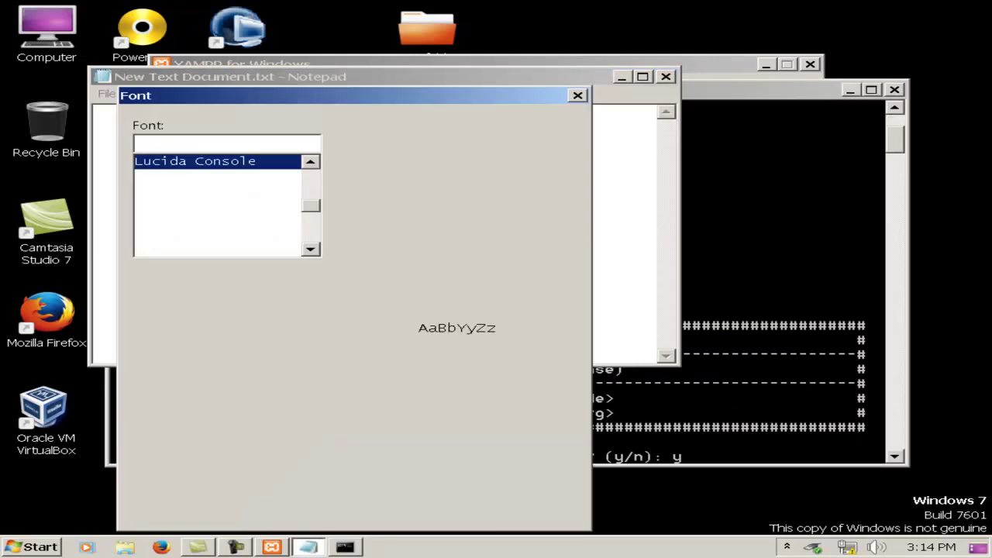
pyautogui.press('Tab')
pyautogui.press('Tab')
pyautogui.write('16')
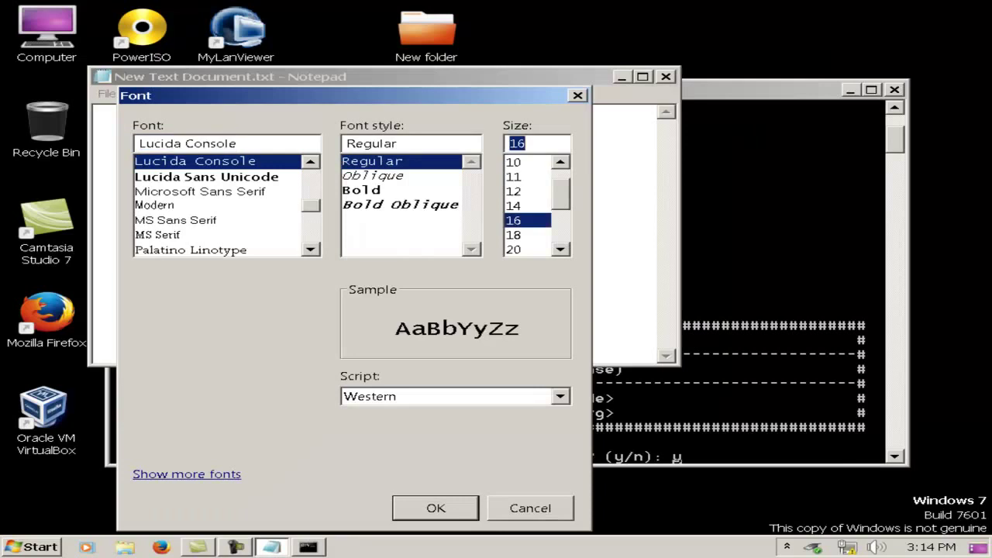
pyautogui.press('Return')
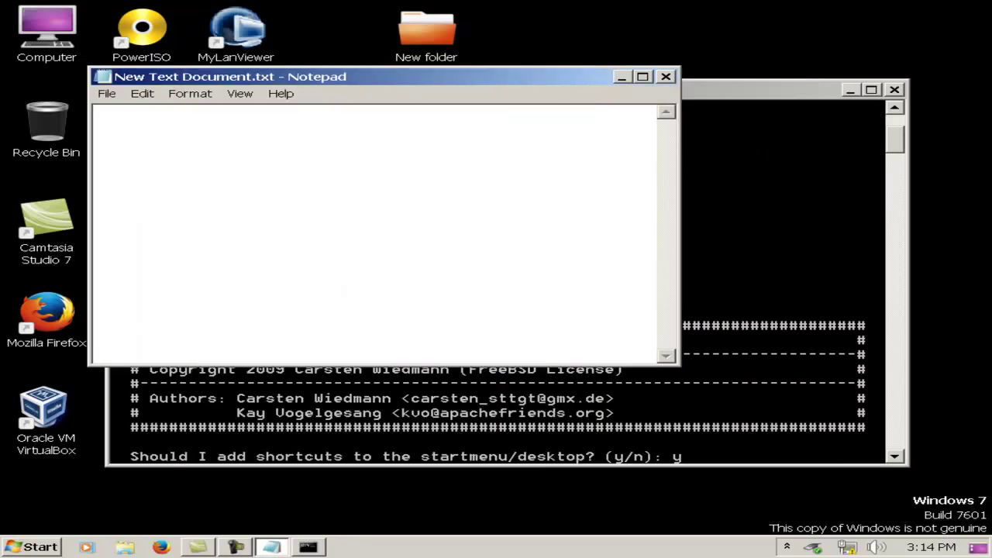
# Step: Write the heading "xampp installation in windows7" in the text document and maximize its window
pyautogui.write('xampp')
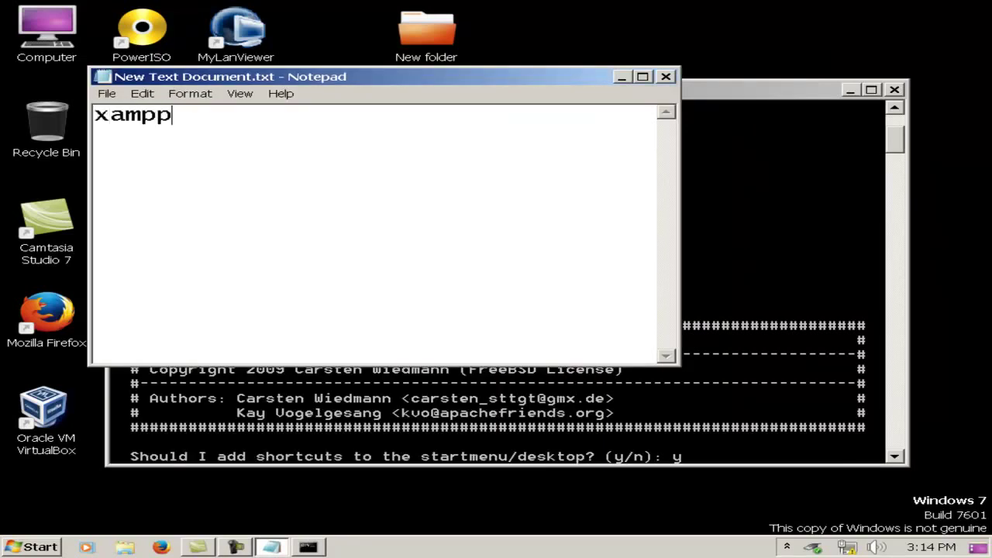
pyautogui.write(' insta')
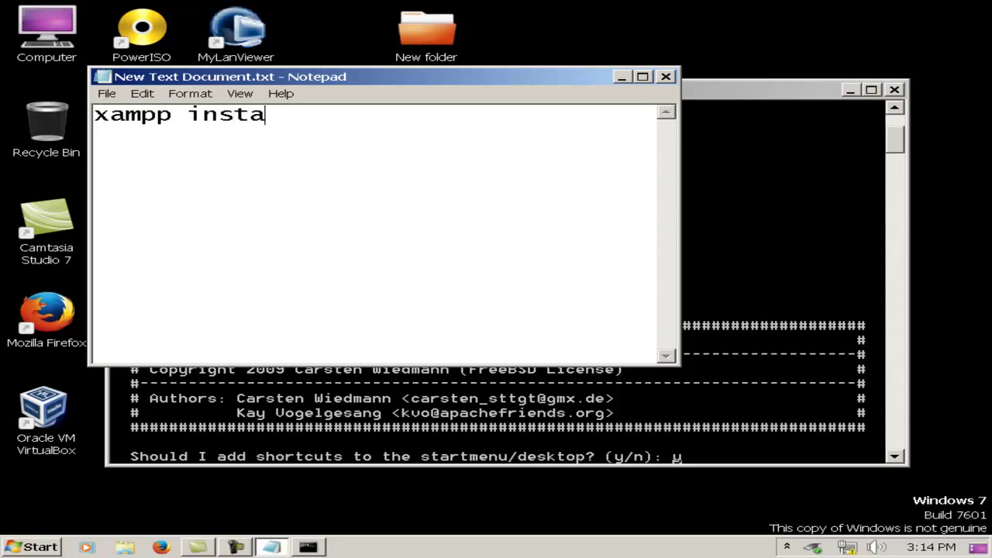
pyautogui.write('llation in')
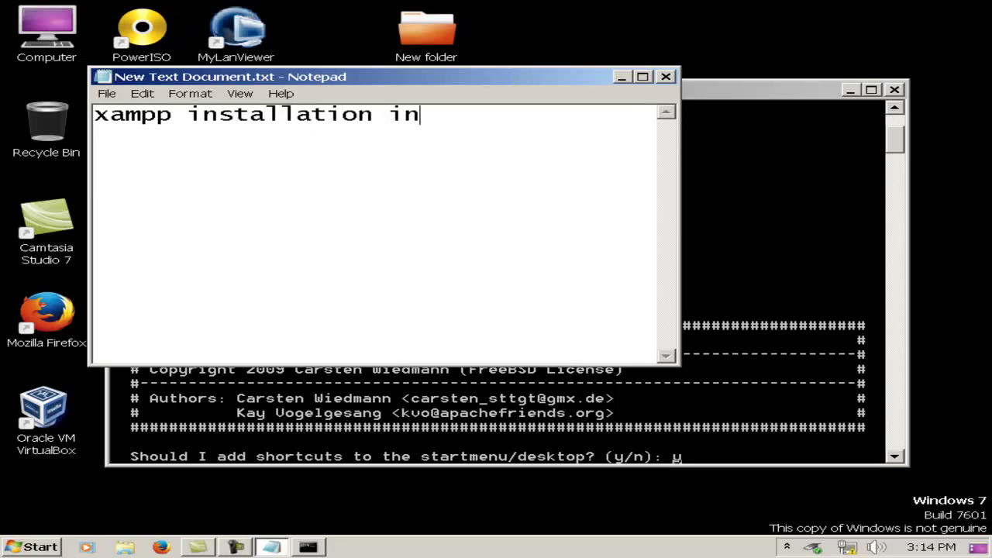
pyautogui.write(' windows7')
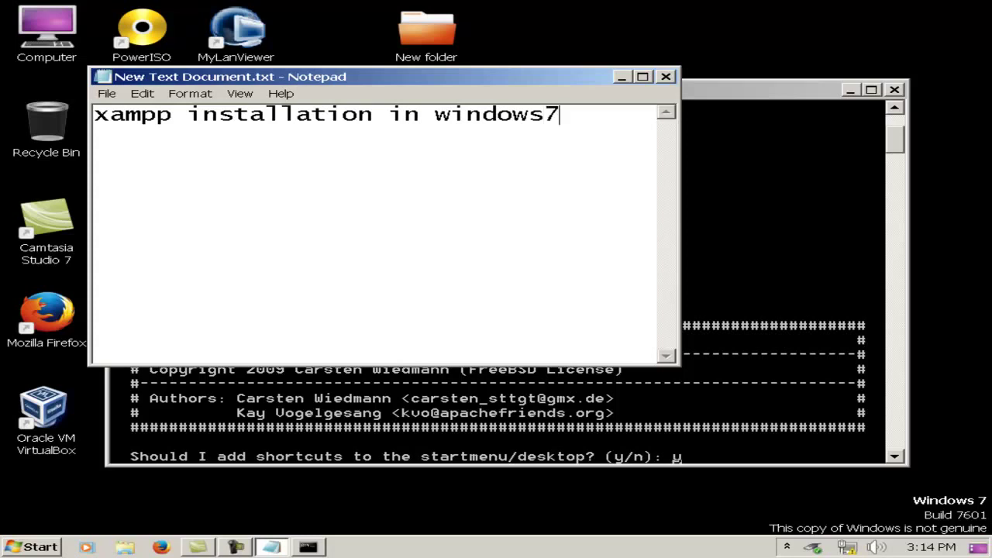
pyautogui.press('super+Up')
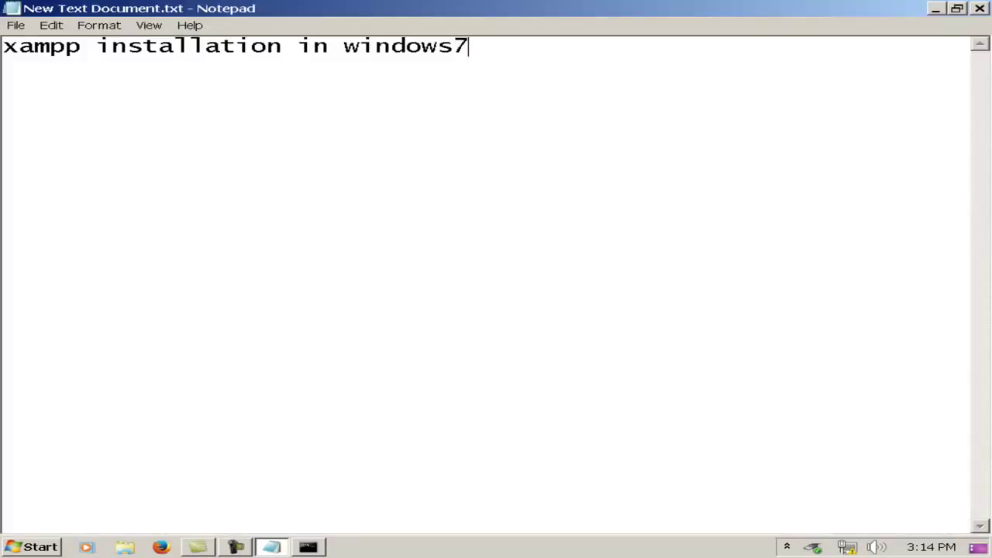
# Step: In the XAMPP setup console, answer y to adding shortcuts, y to locating the XAMPP paths and n to a portable XAMPP
pyautogui.click(936, 8)
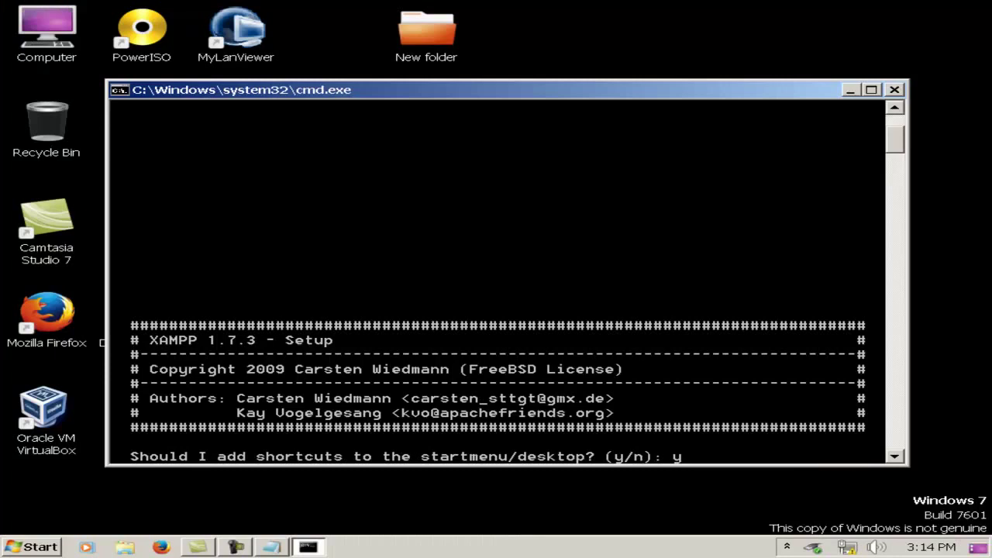
pyautogui.press('super+Up')
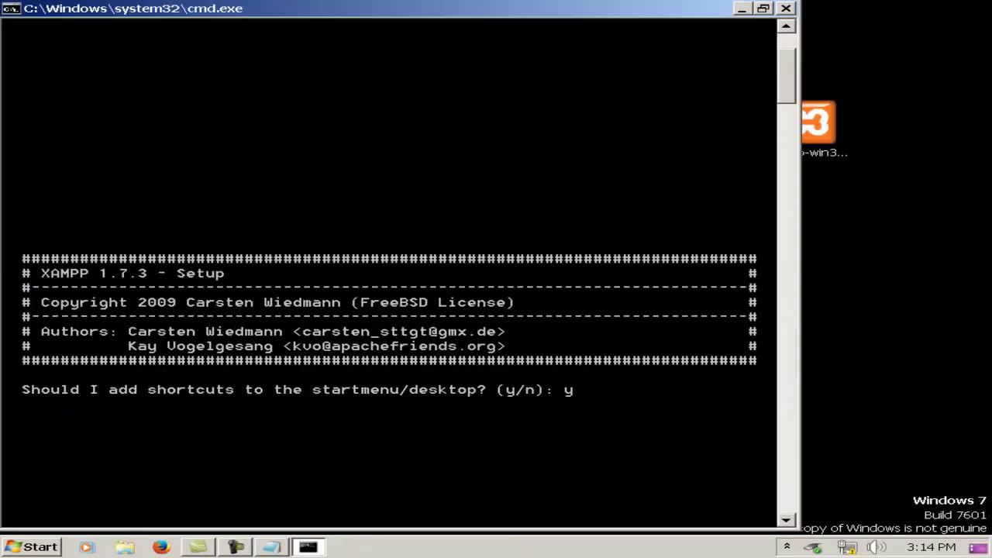
pyautogui.press('Return')
pyautogui.write('y')
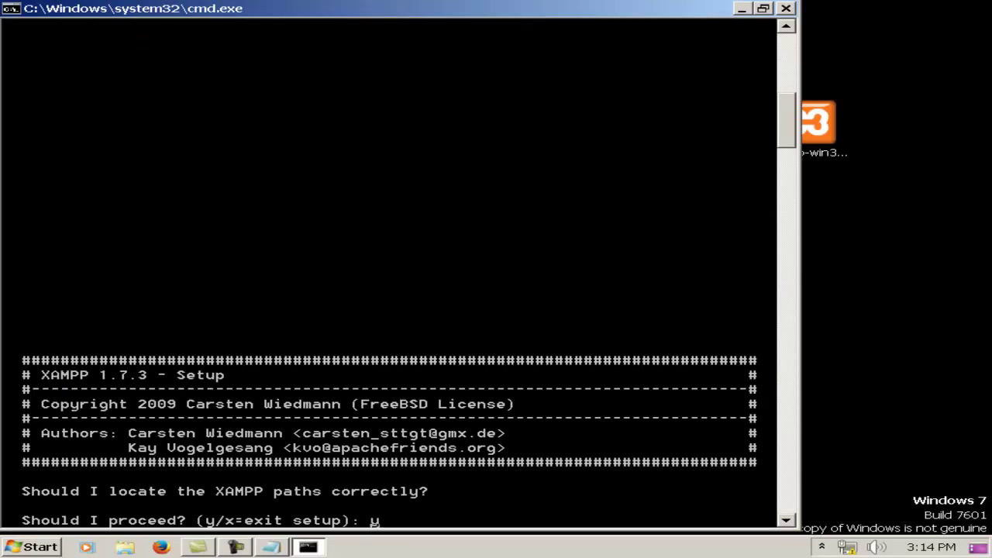
pyautogui.press('Return')
pyautogui.write('n')
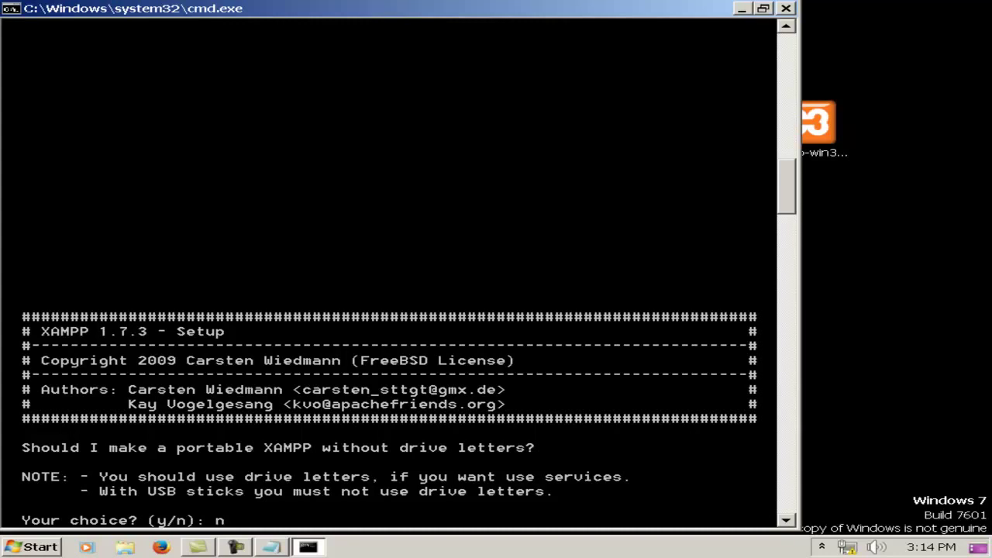
pyautogui.press('Return')
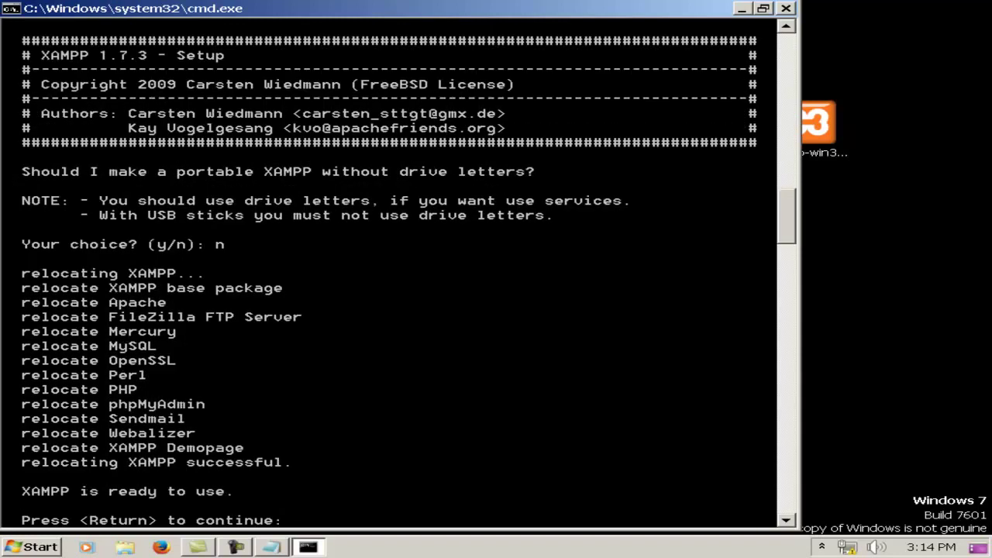
# Step: Continue past the ready-to-use and timezone notices and exit the XAMPP setup with option x
pyautogui.press('Return')
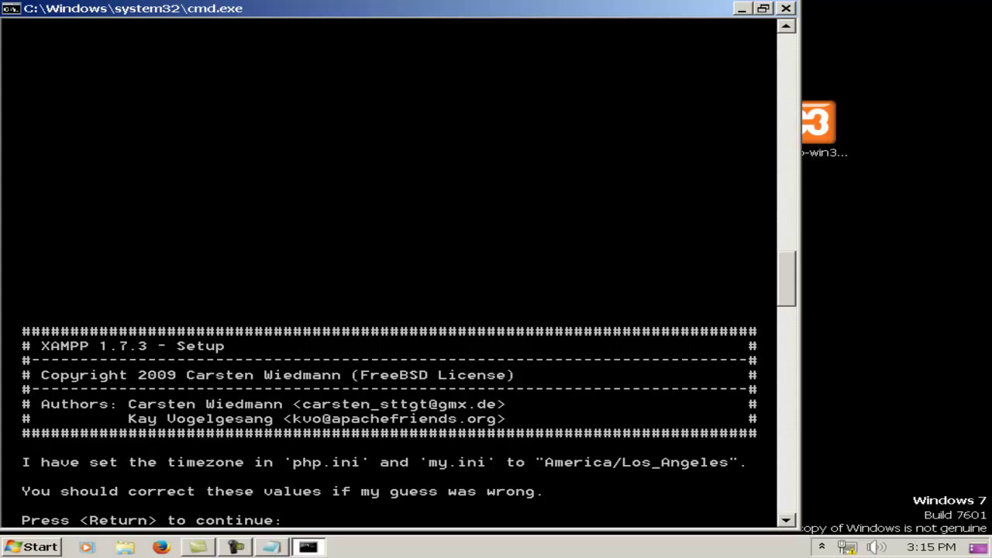
pyautogui.press('Return')
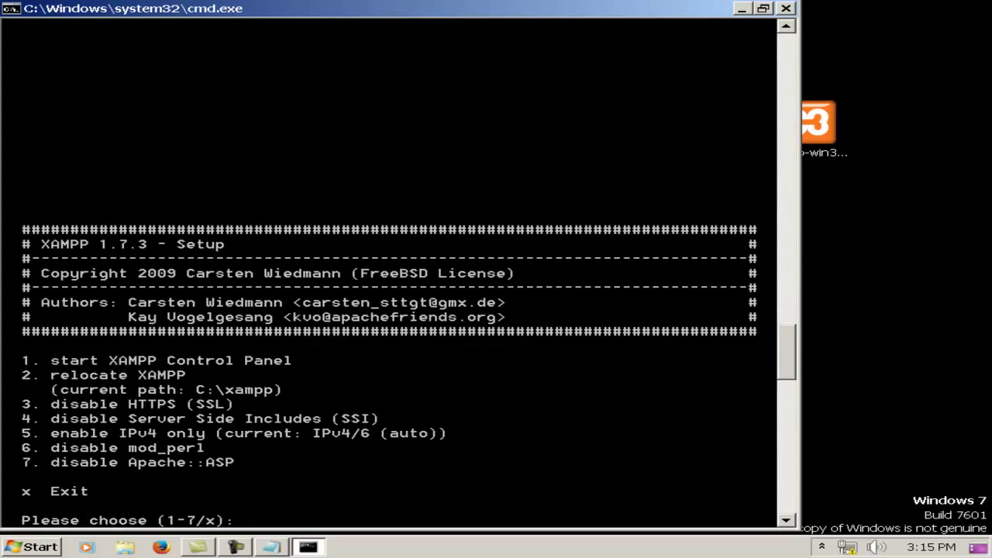
pyautogui.write('x')
pyautogui.press('Return')
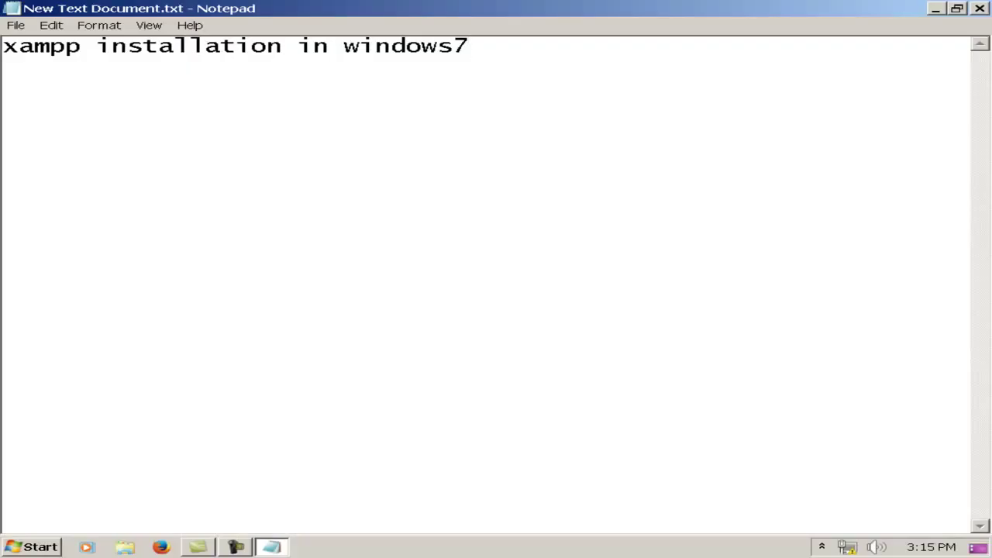
# Step: Add the sentence "hence xampp has been succesfully installed in our windows7 machine." after a blank line below the heading
pyautogui.press('Return')
pyautogui.press('Return')
pyautogui.write('henc')
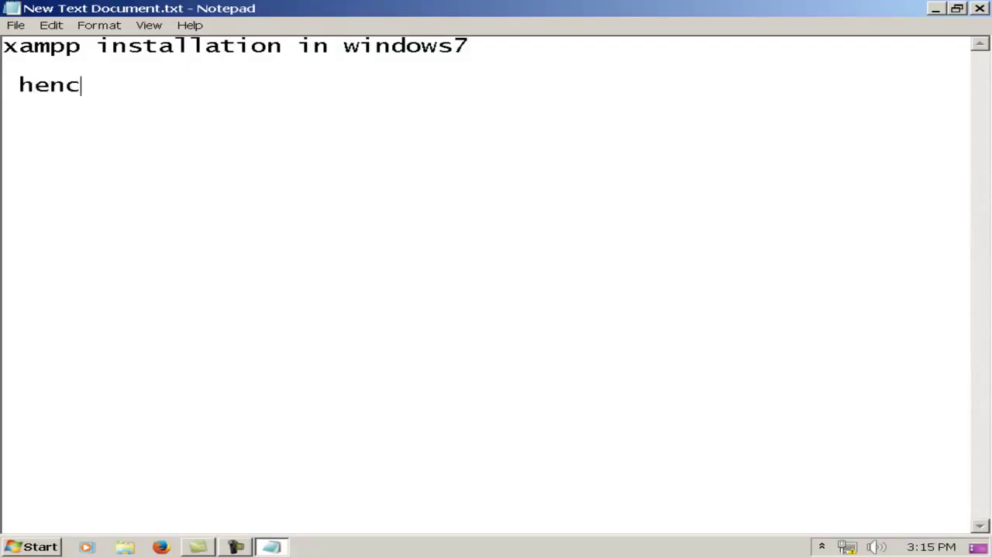
pyautogui.write('e xampp')
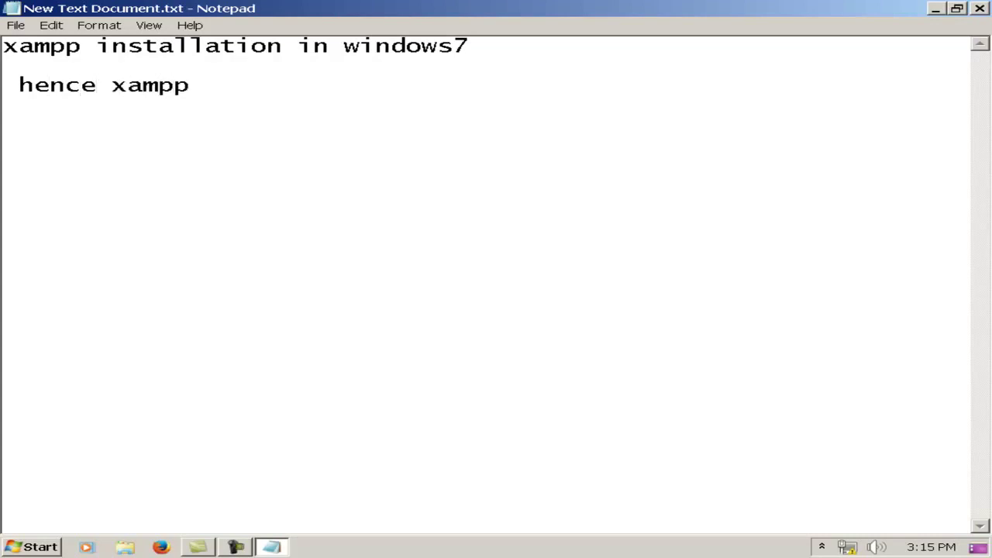
pyautogui.write(' has been succesfully installed in our windows')
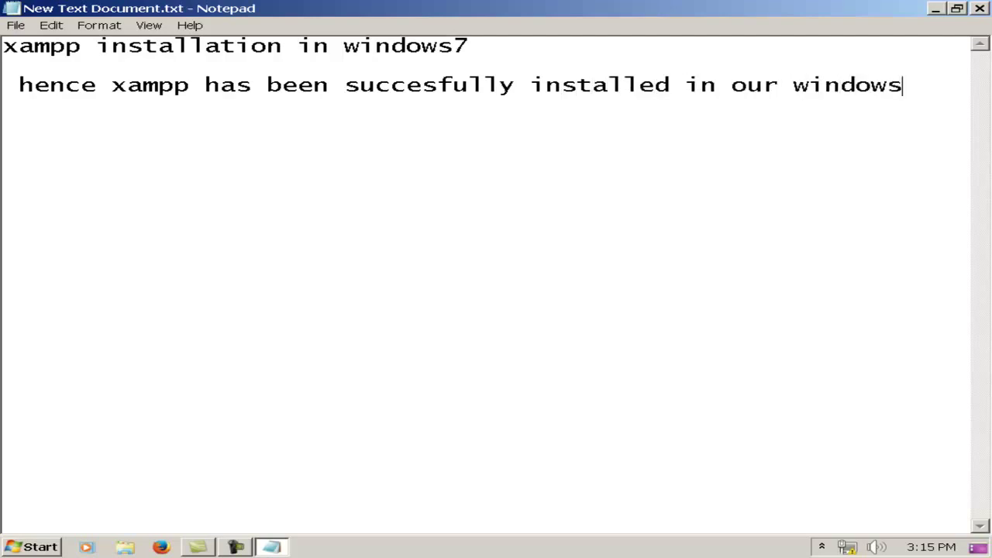
pyautogui.write('7 machine.')
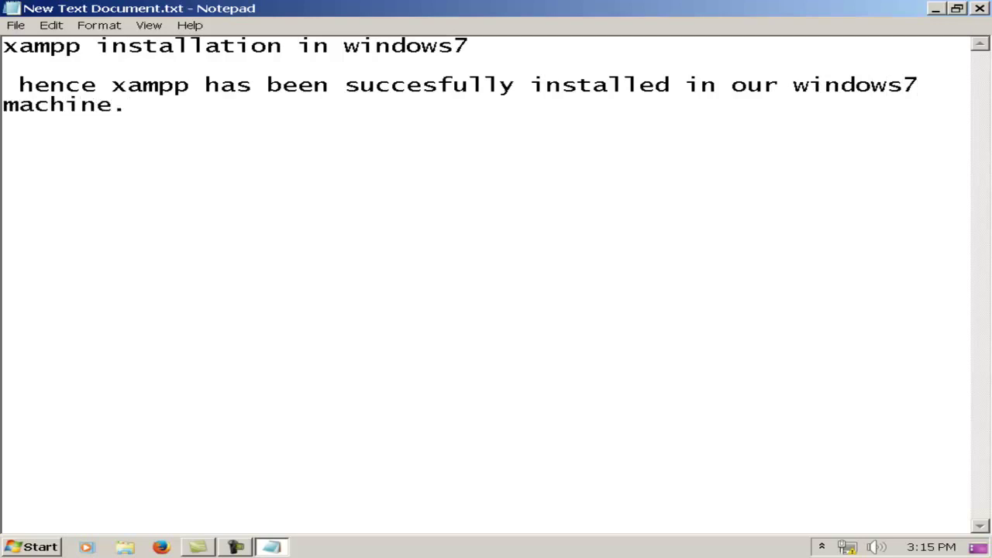
# Step: Add a new line reading "next step is to launch xampp apache service and mysql service." and highlight the service names
pyautogui.press('Return')
pyautogui.write('next step is to launch xampp')
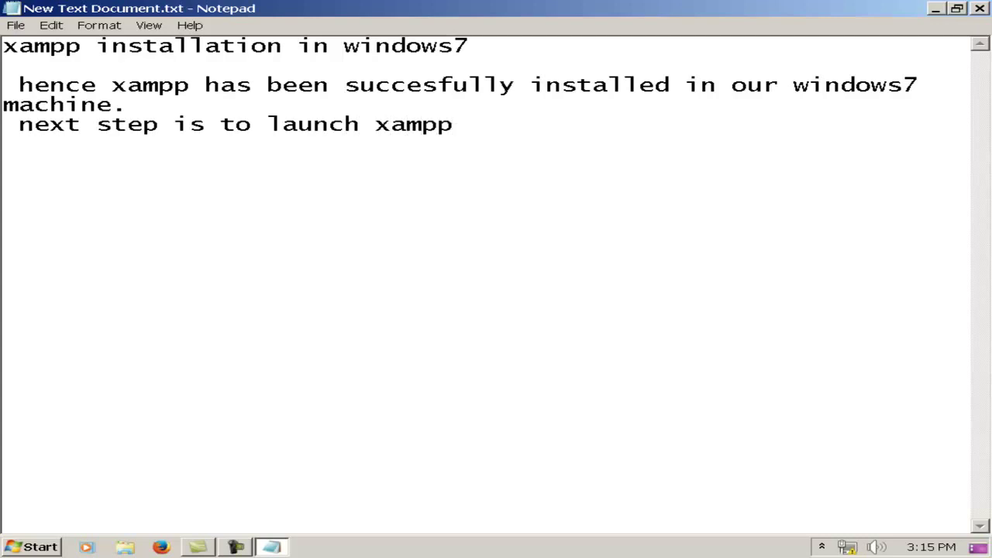
pyautogui.write(' apache service and mysql service')
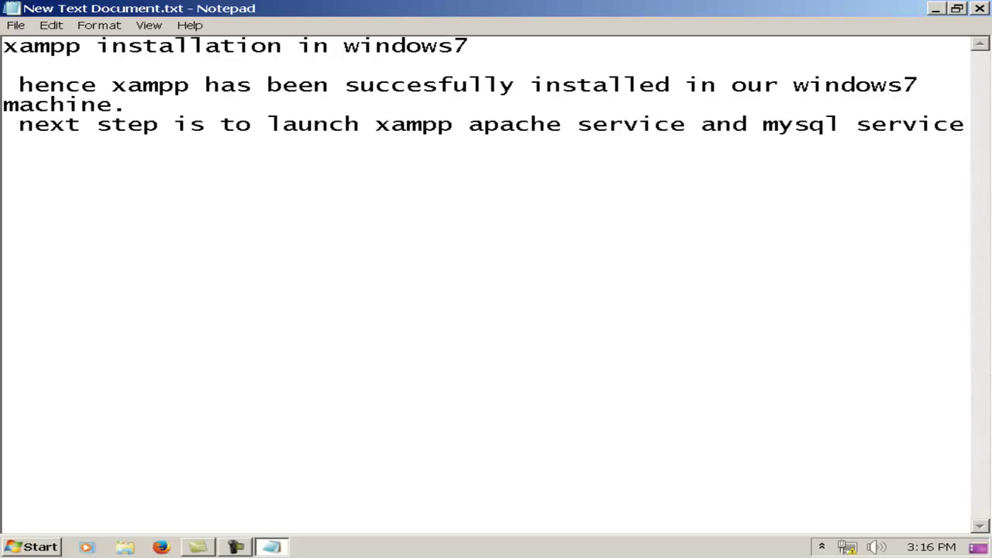
pyautogui.write('.')
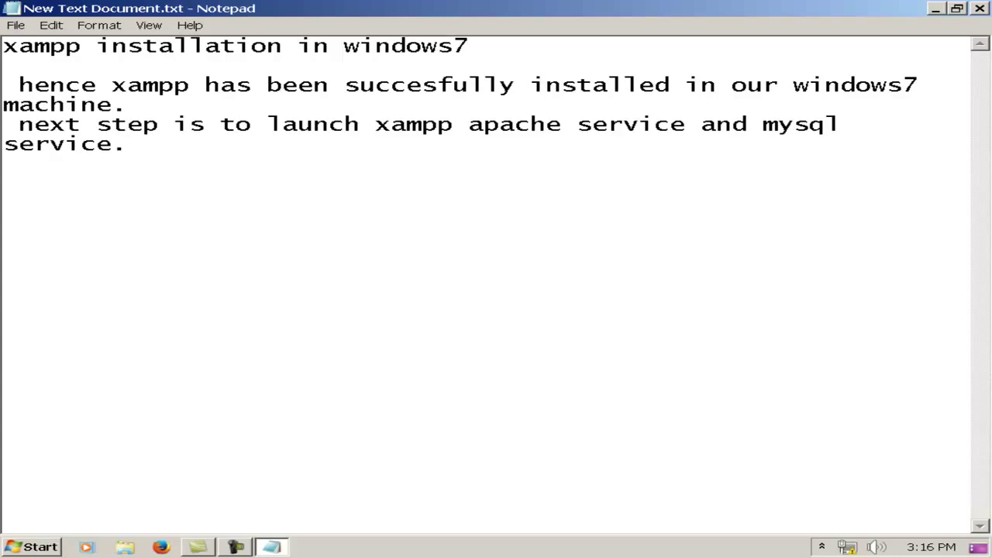
pyautogui.moveTo(468, 124); pyautogui.dragTo(856, 124)
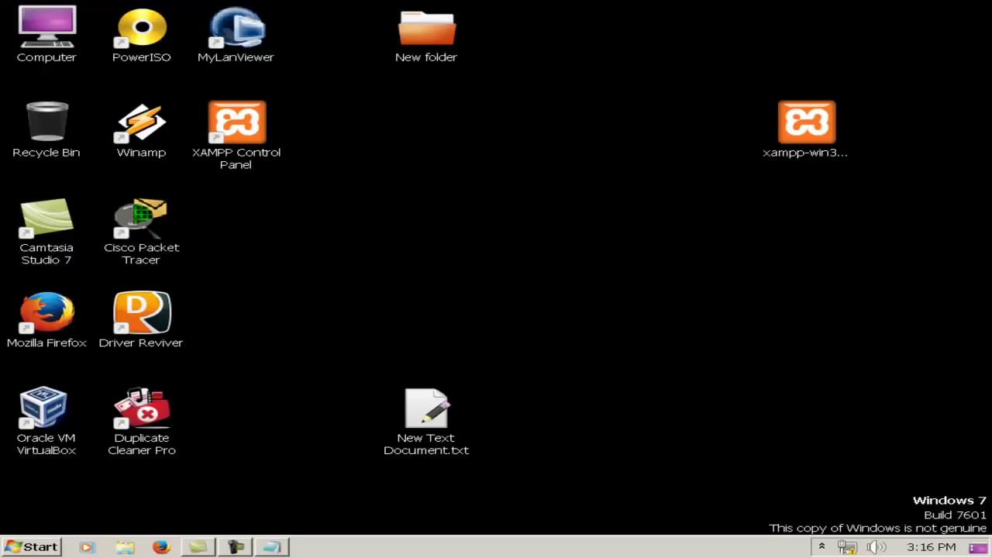
# Step: Move the New Text Document icon on the desktop to the spot below Oracle VM VirtualBox
pyautogui.click(822, 547)
pyautogui.press('Escape')
pyautogui.click(426, 419)
pyautogui.moveTo(425, 419); pyautogui.dragTo(47, 504)
# Step: Start the Apache module from the XAMPP Control Panel and allow Apache HTTP Server through Windows Firewall on public networks
pyautogui.doubleClick(236, 128)
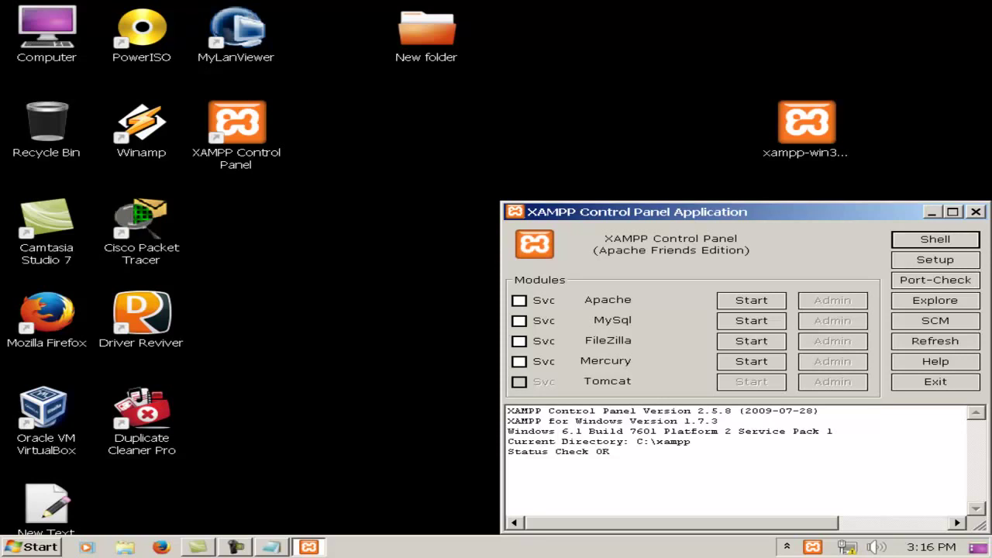
pyautogui.click(752, 300)
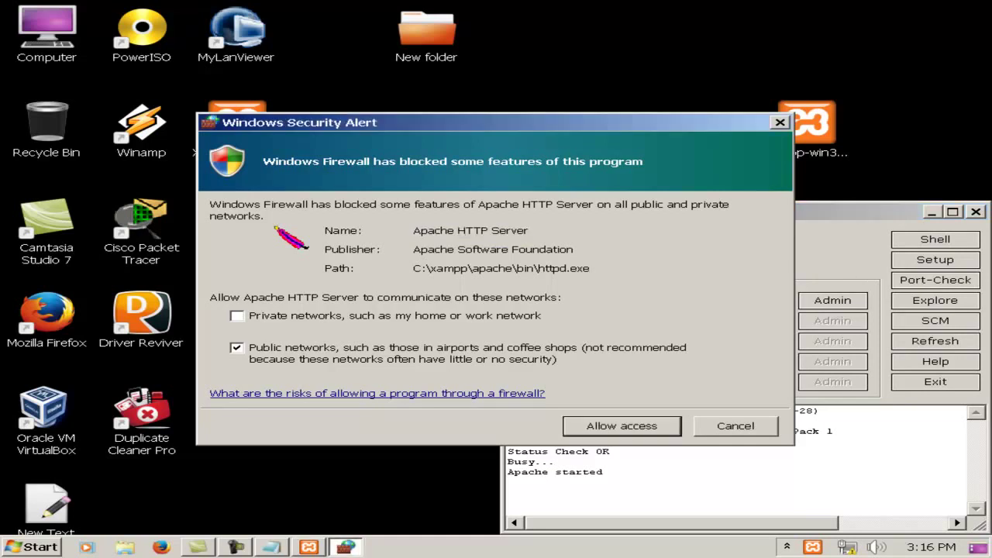
pyautogui.press('Return')
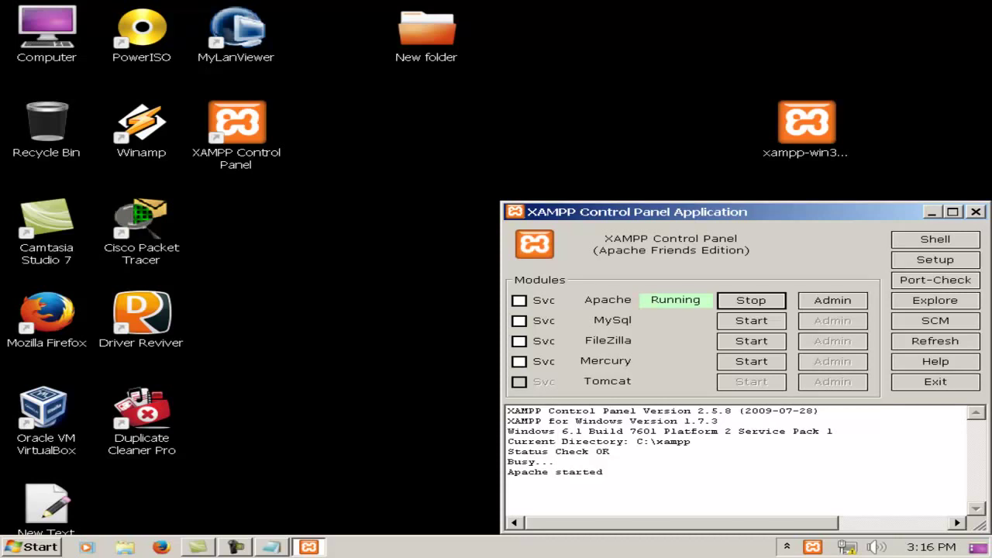
# Step: Start the MySql module, allow the MySQL Server through Windows Firewall on public networks, and show the desktop
pyautogui.press('Tab')
pyautogui.press('Return')
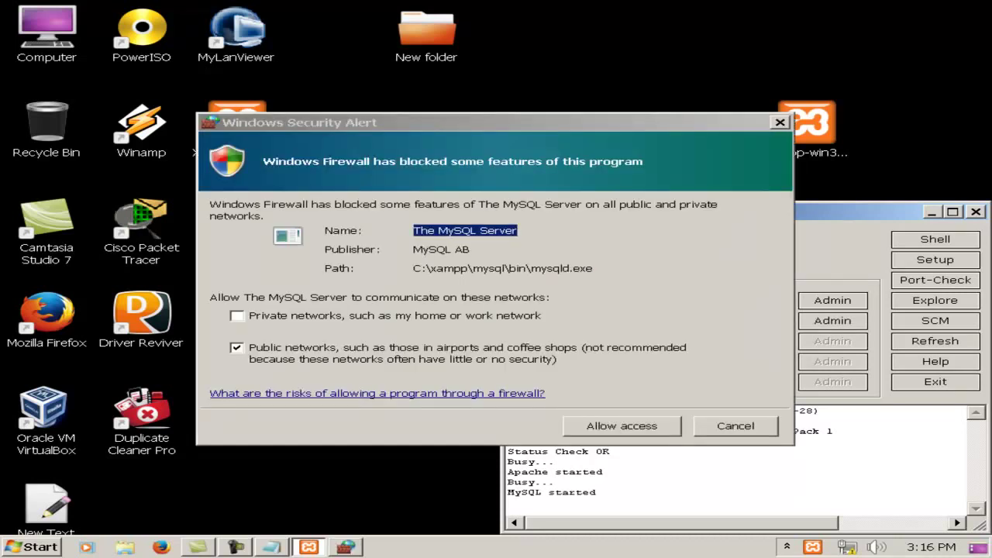
pyautogui.press('Return')
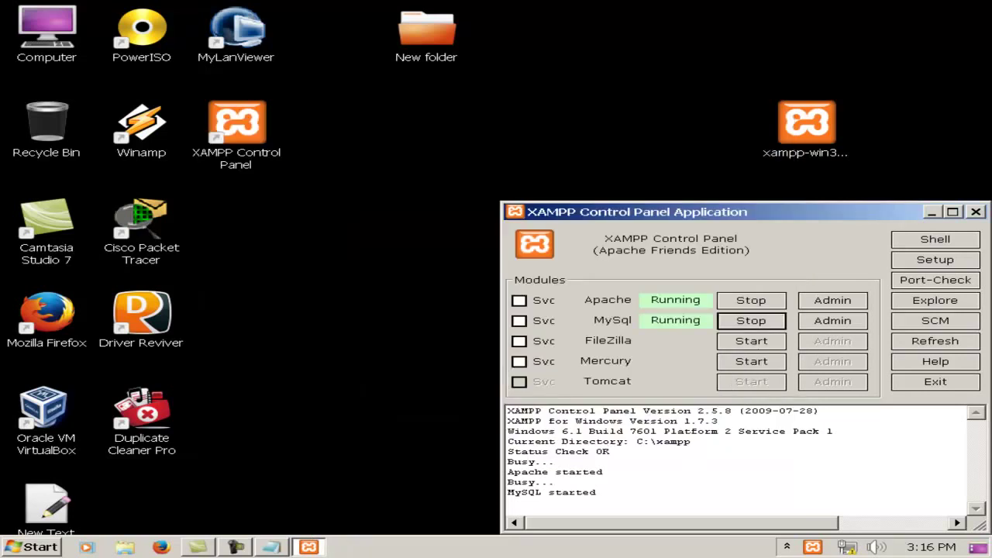
pyautogui.press('super+d')
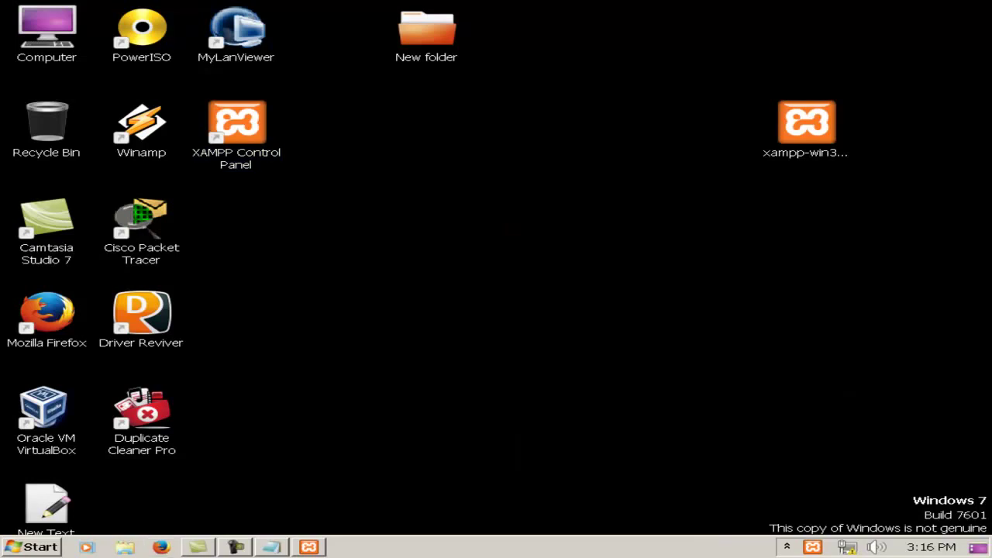
# Step: Launch Firefox and add the line "now test your xampp in your browser." below the existing text in the Notepad document
pyautogui.click(160, 547)
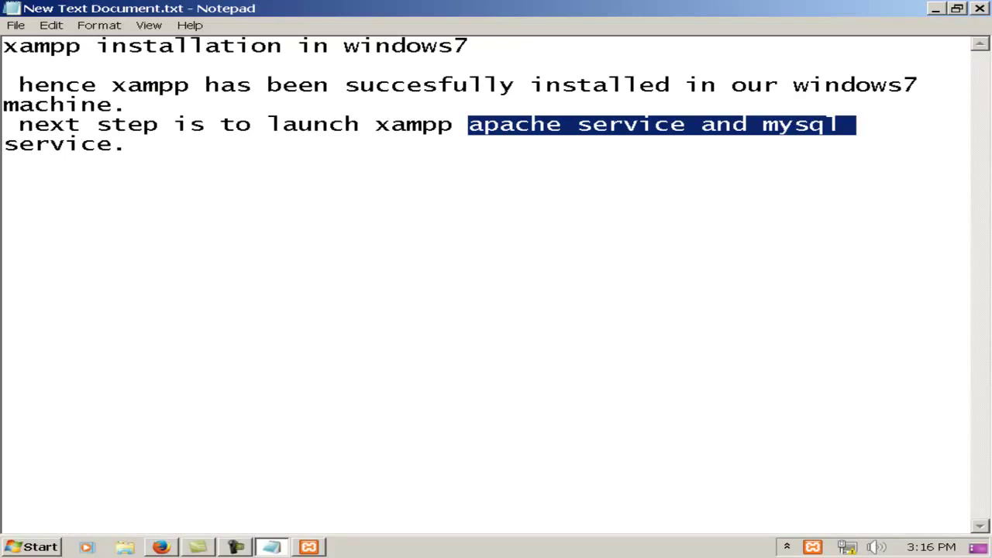
pyautogui.click(127, 144)
pyautogui.press('Return')
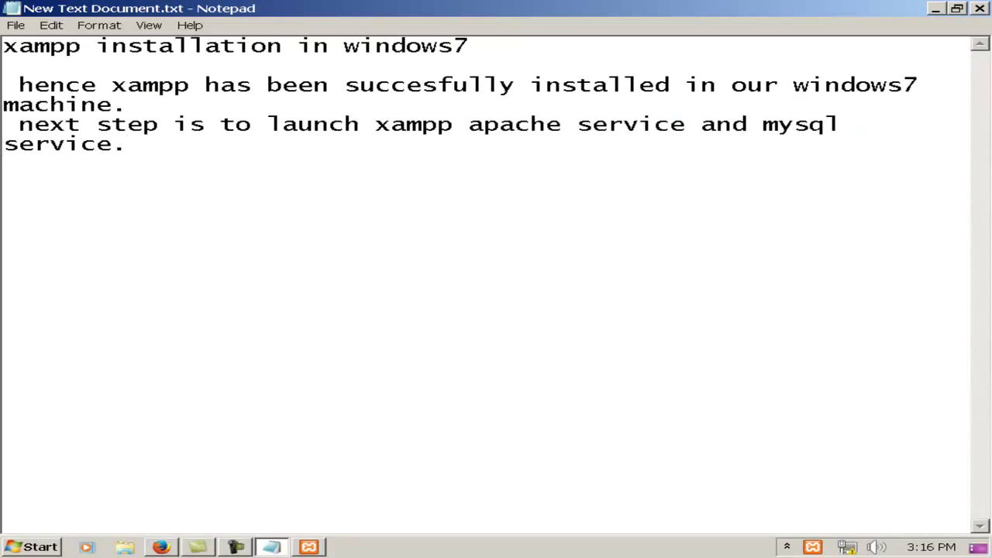
pyautogui.write('now test')
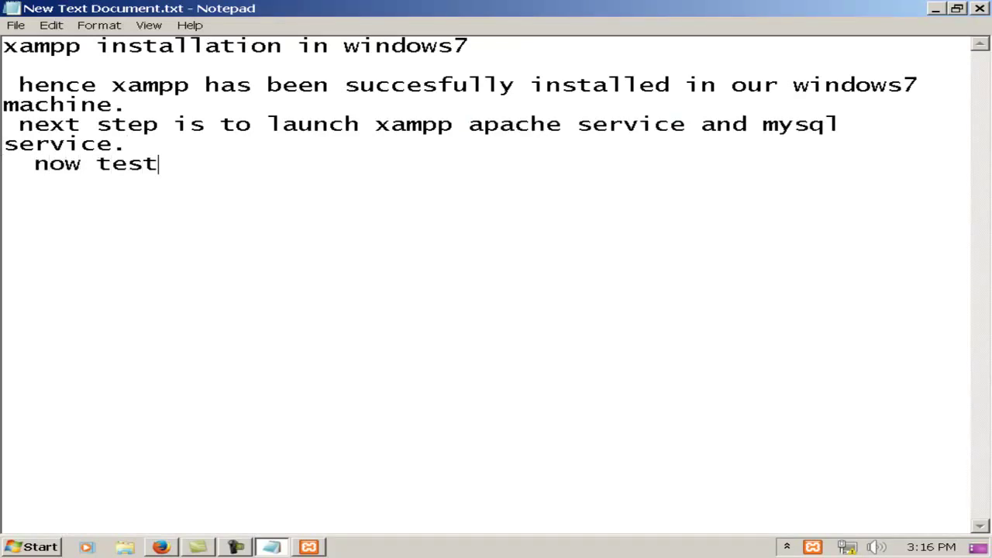
pyautogui.write(' your ')
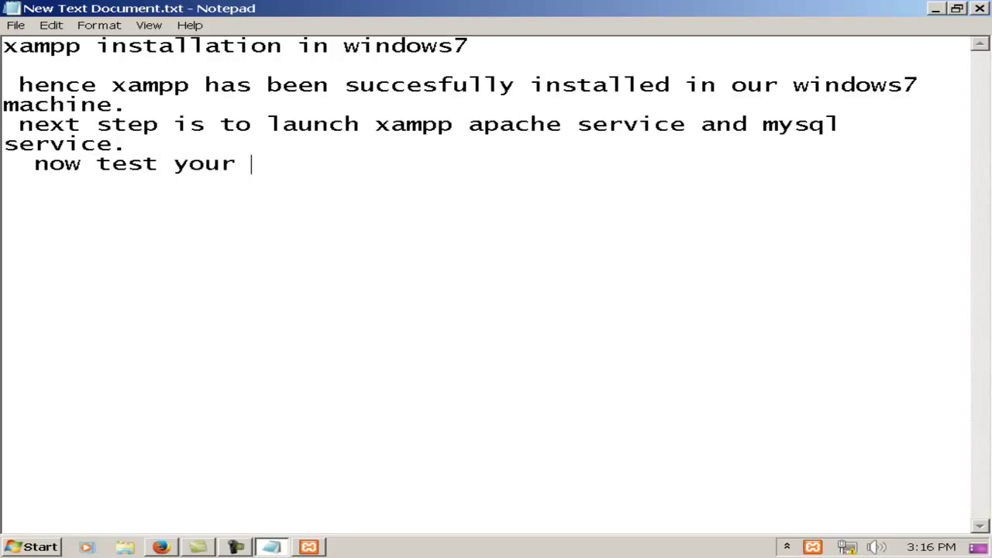
pyautogui.write('xampp i')
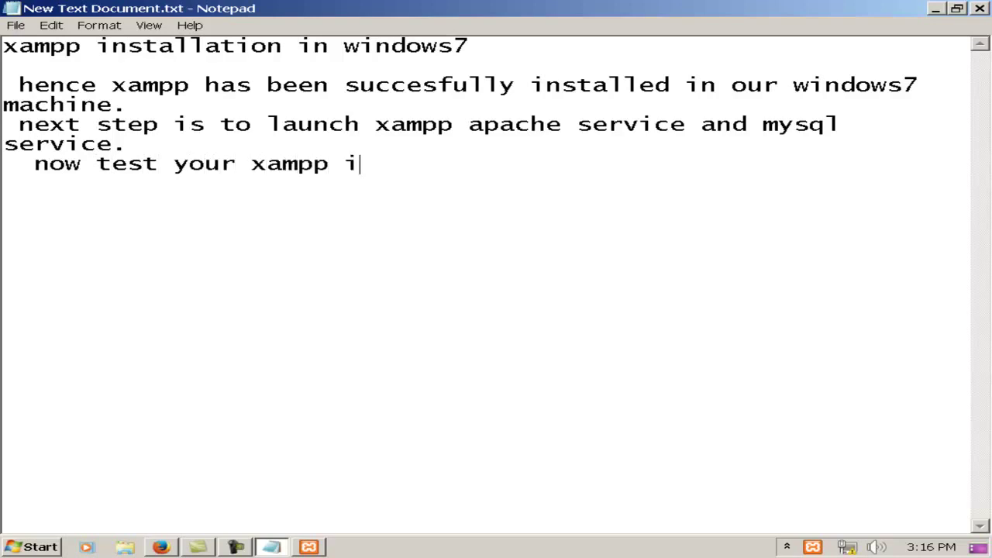
pyautogui.write('n your')
pyautogui.write(' bro')
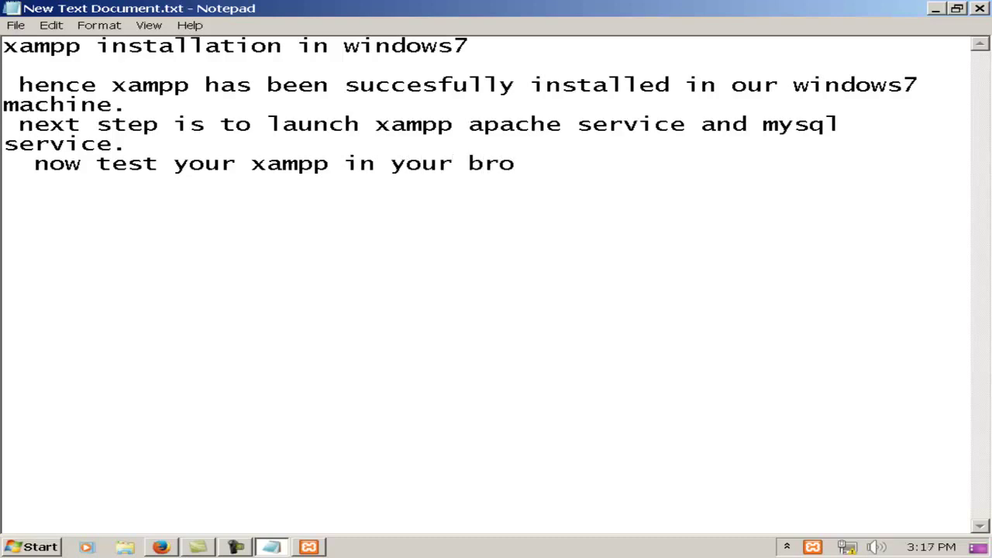
pyautogui.write('wser.')
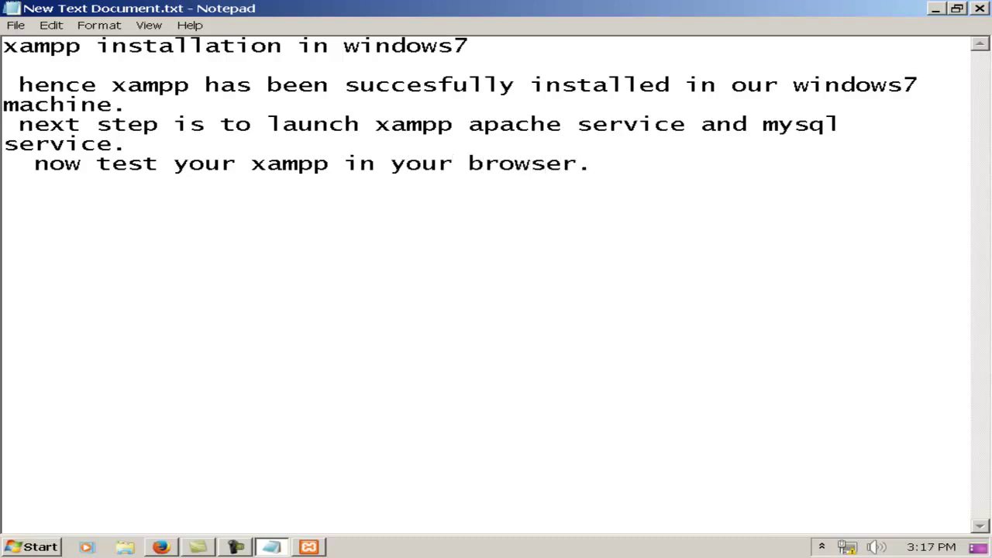
# Step: Switch to Firefox and load localhost to test the XAMPP installation
pyautogui.hotkey('alt', 'Tab')
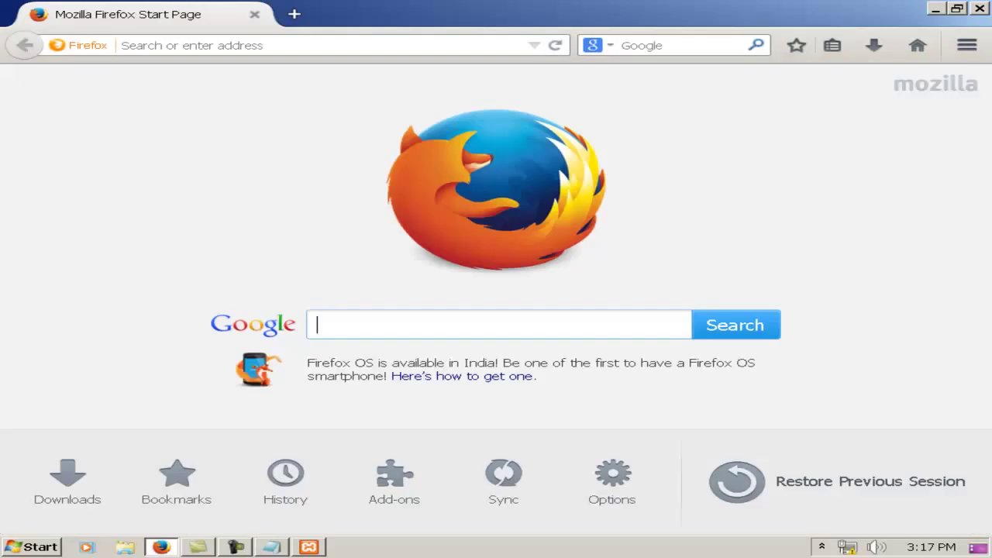
pyautogui.click(155, 45)
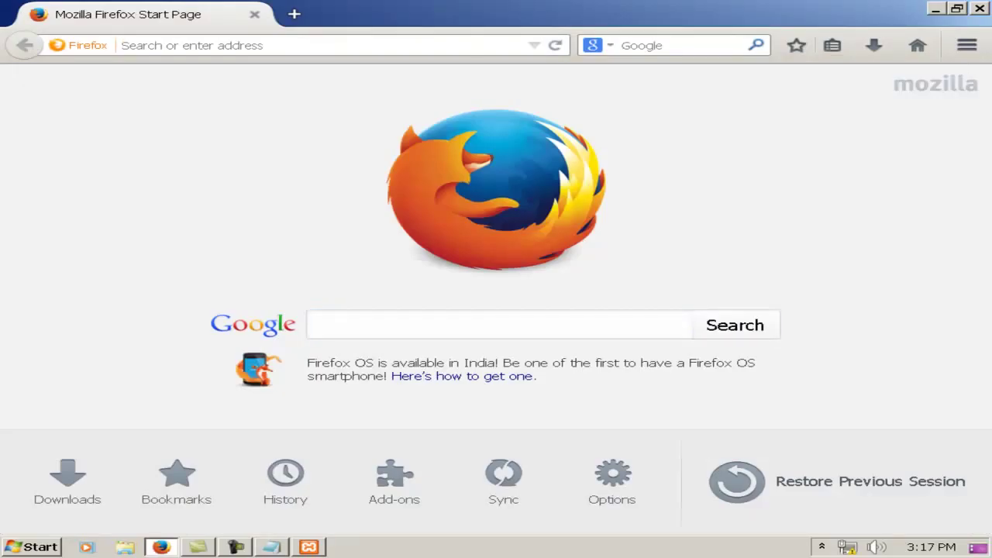
pyautogui.write('local')
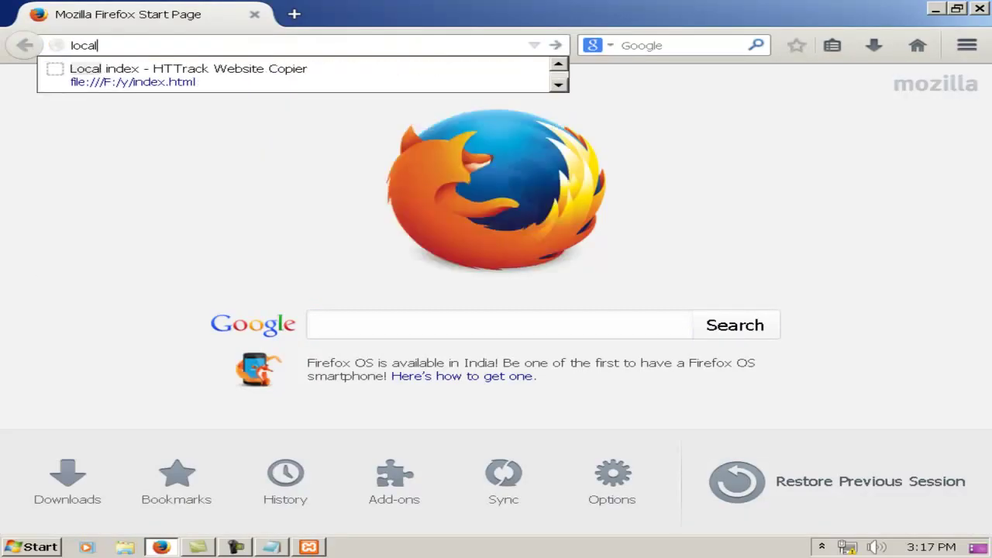
pyautogui.write('host')
pyautogui.press('Return')
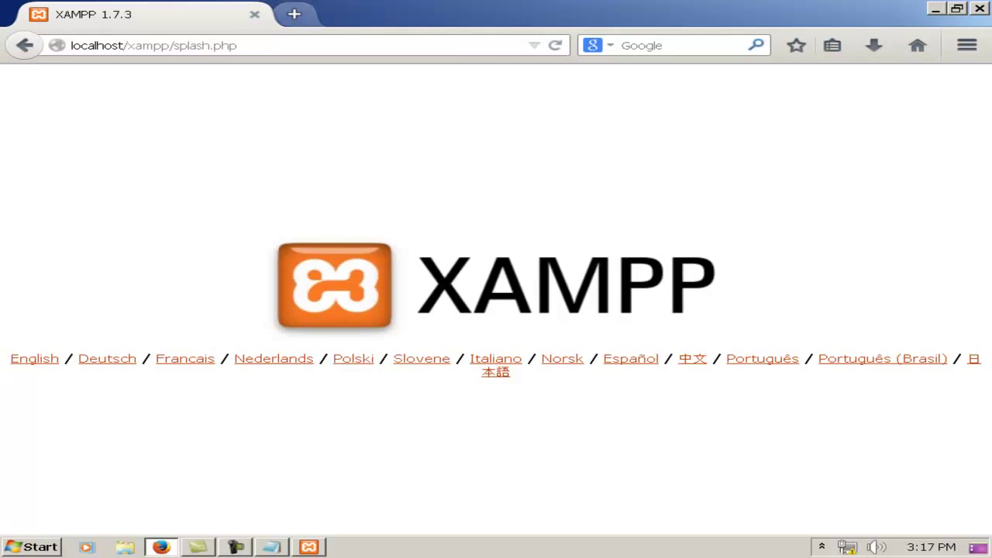
# Step: Load 127.0.0.1 in a new browser tab and return to the localhost tab
pyautogui.click(295, 14)
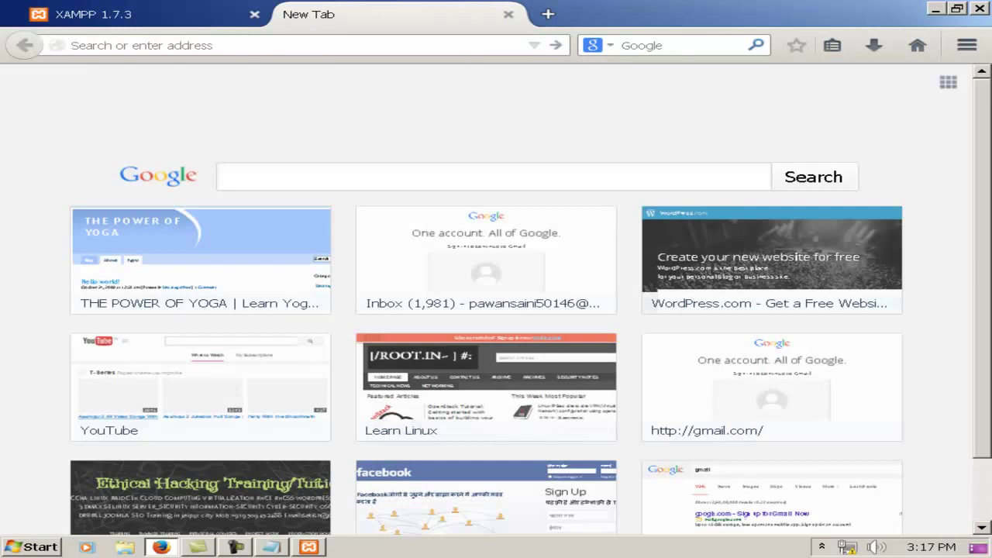
pyautogui.write('127.')
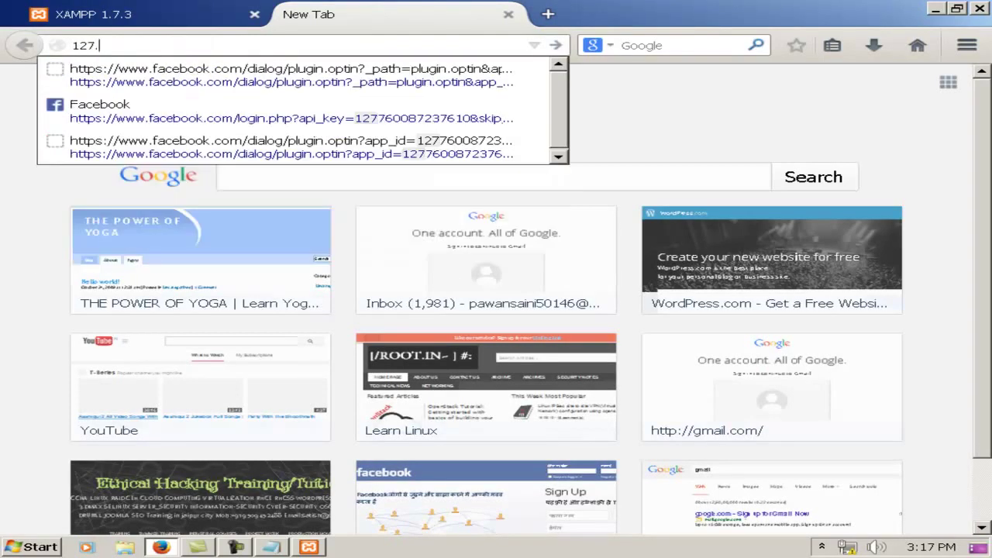
pyautogui.write('0.0.1')
pyautogui.press('Return')
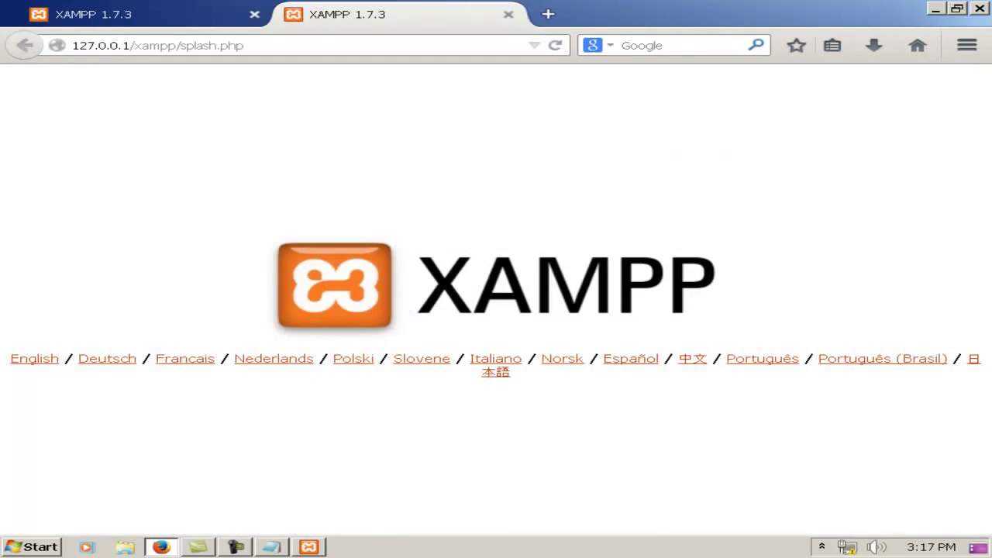
pyautogui.hotkey('ctrl', 'Tab')
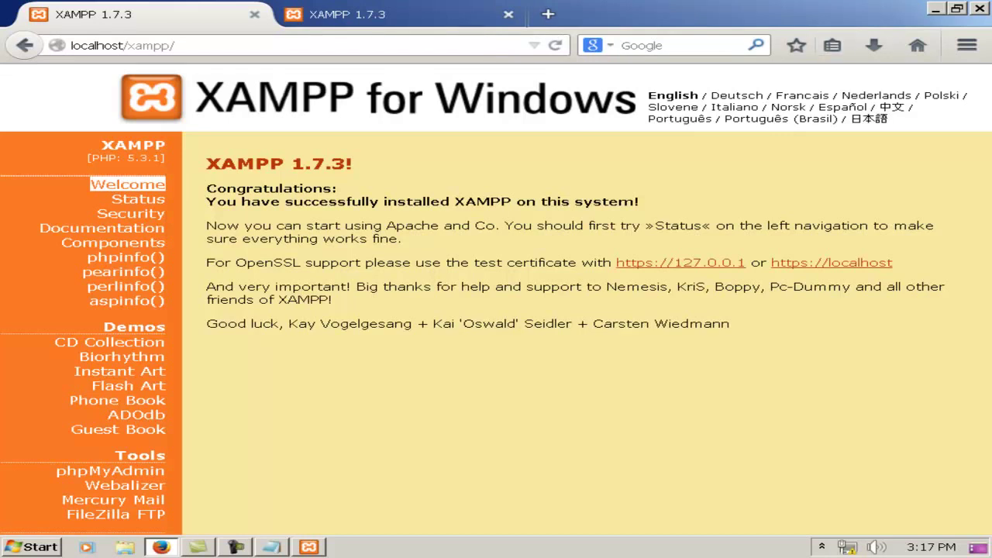
# Step: Switch back to the Notepad document and add the line "now learn where to write your php program inside xampp."
pyautogui.press('super+d')
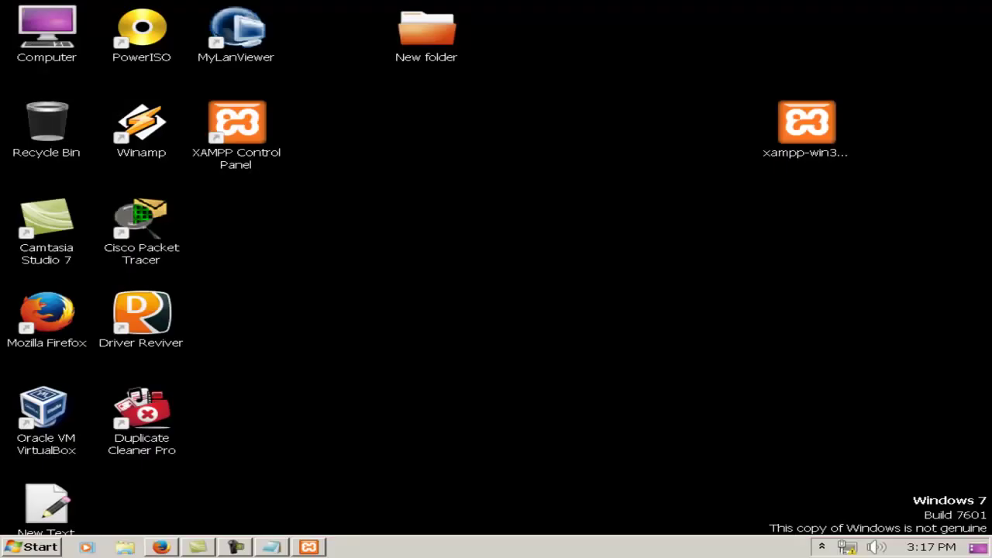
pyautogui.hotkey('alt', 'Tab')
pyautogui.press('Return')
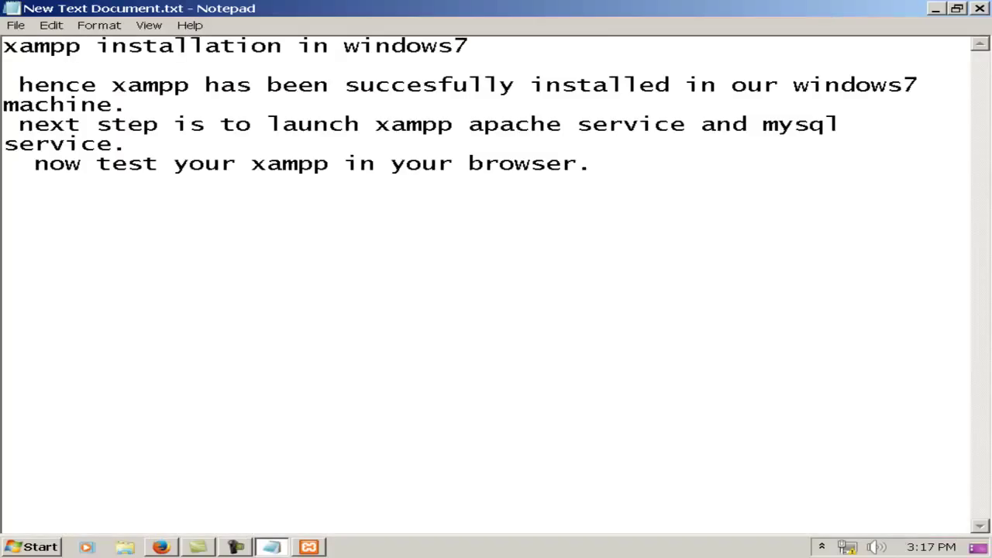
pyautogui.write('now learn h')
pyautogui.press('BackSpace')
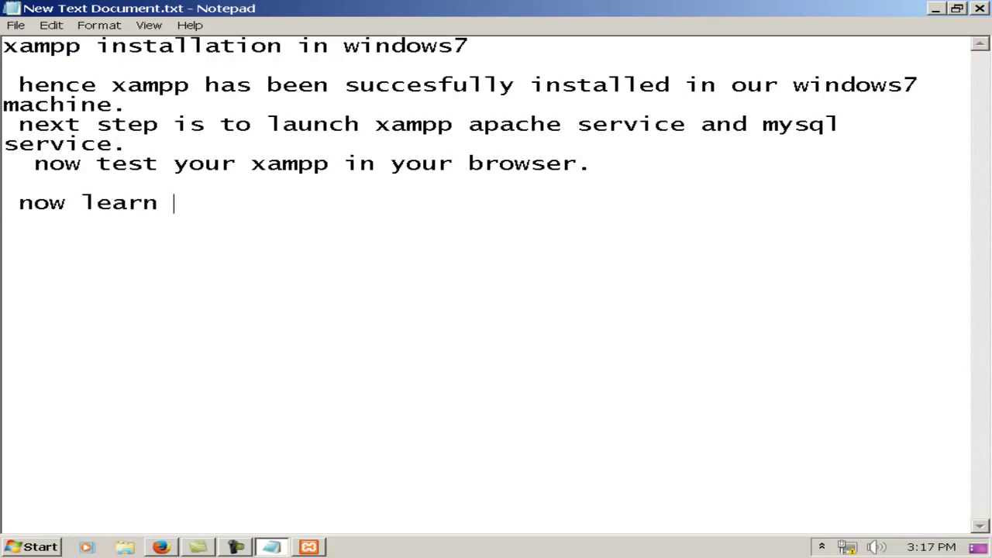
pyautogui.write('where to write your php pro')
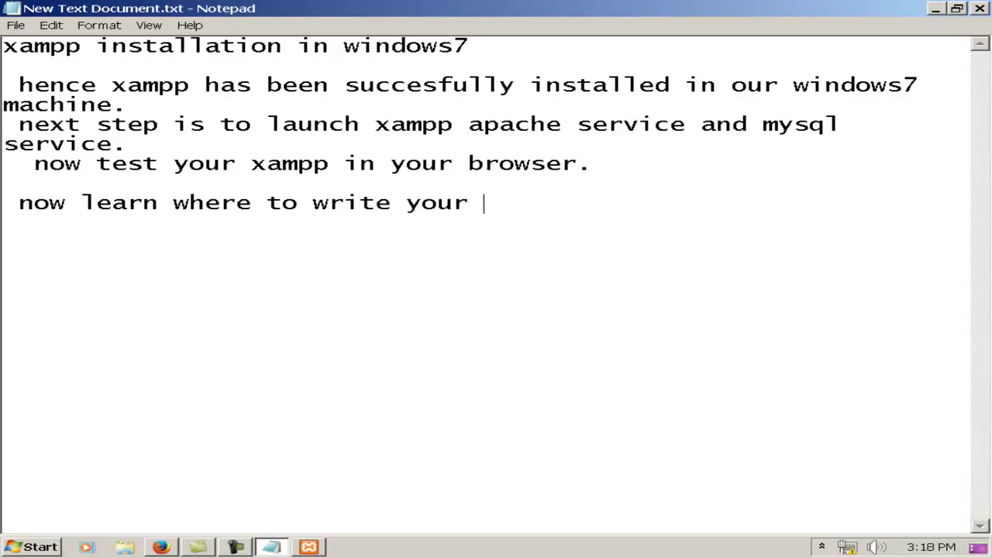
pyautogui.write('g')
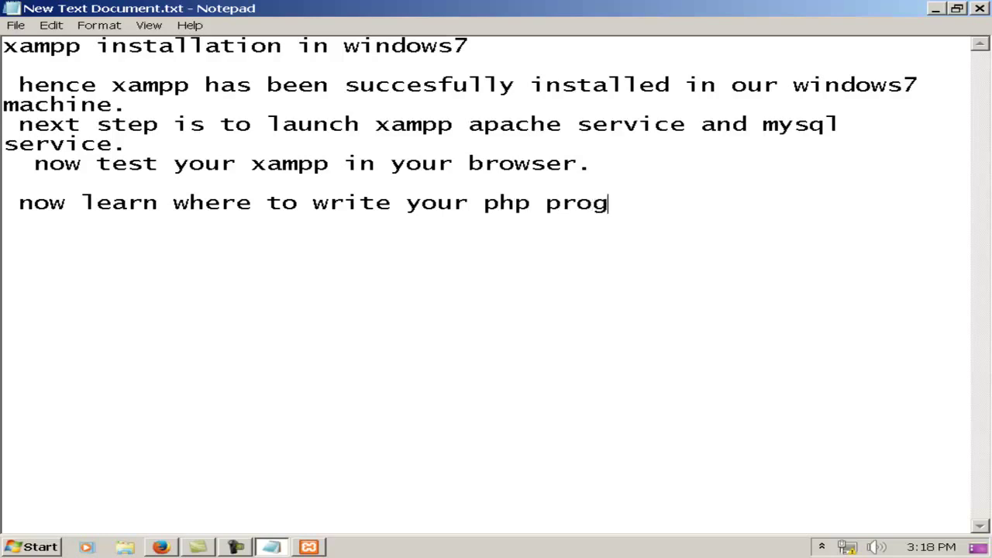
pyautogui.write('ram insi')
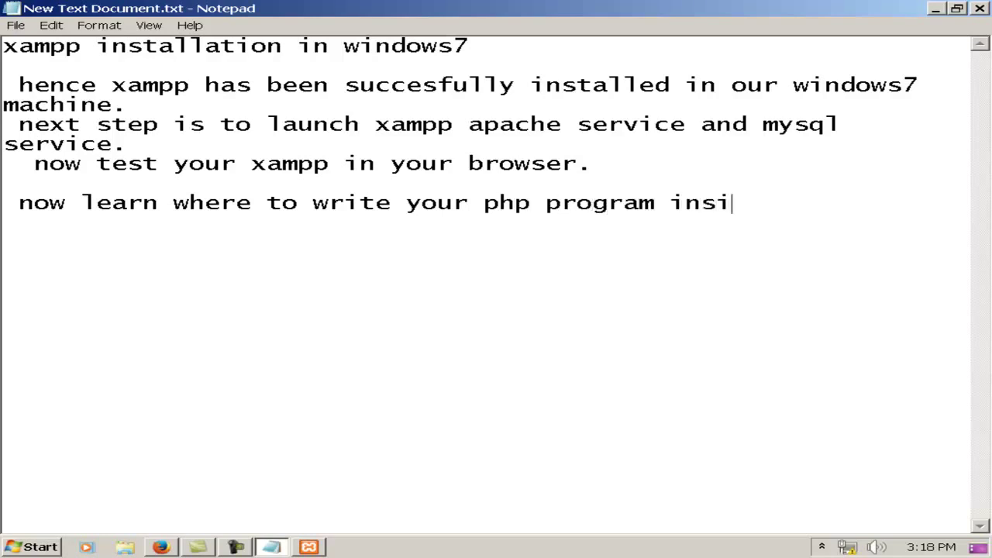
pyautogui.write('de xampp.')
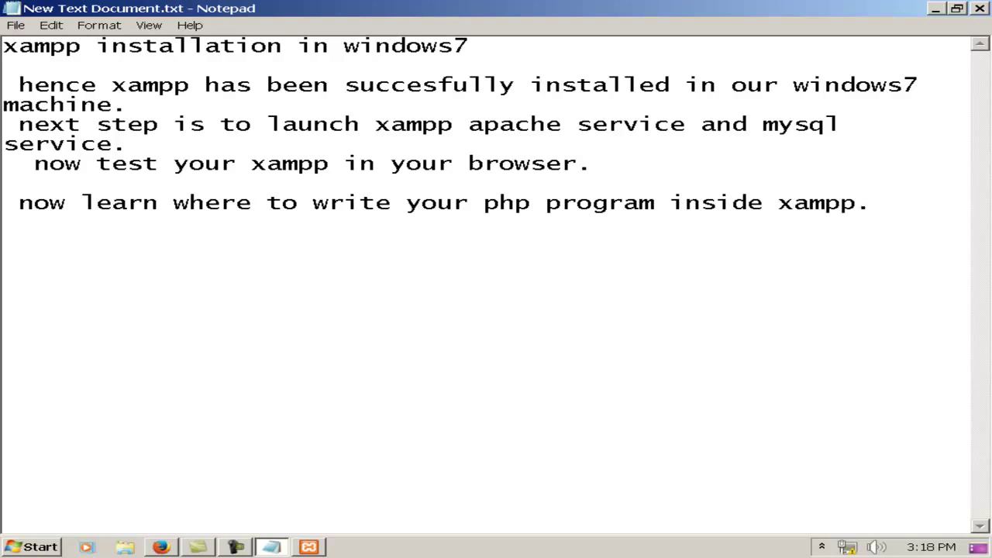
# Step: Minimize Notepad and open the folder C:\xampp\htdocs from Computer
pyautogui.click(936, 8)
pyautogui.doubleClick(46, 31)
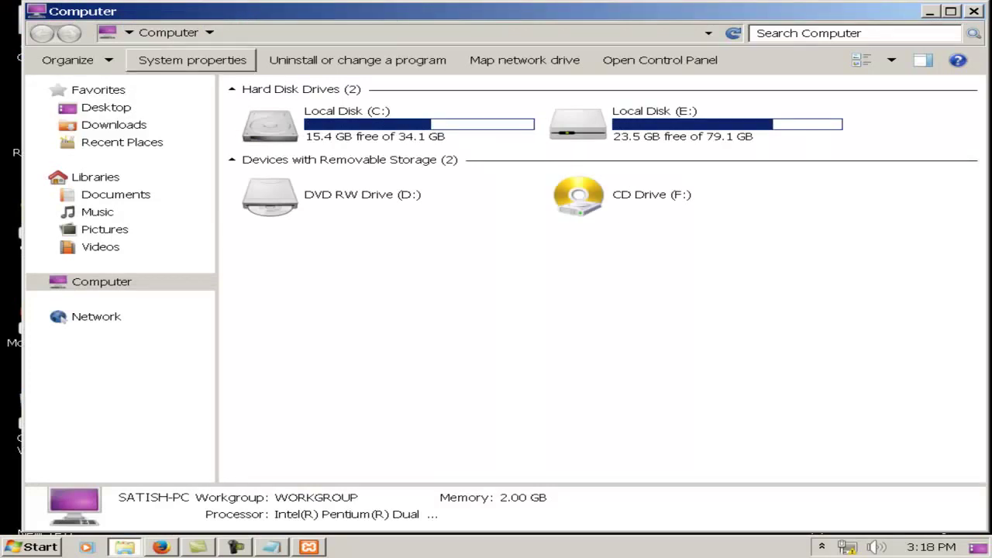
pyautogui.doubleClick(270, 124)
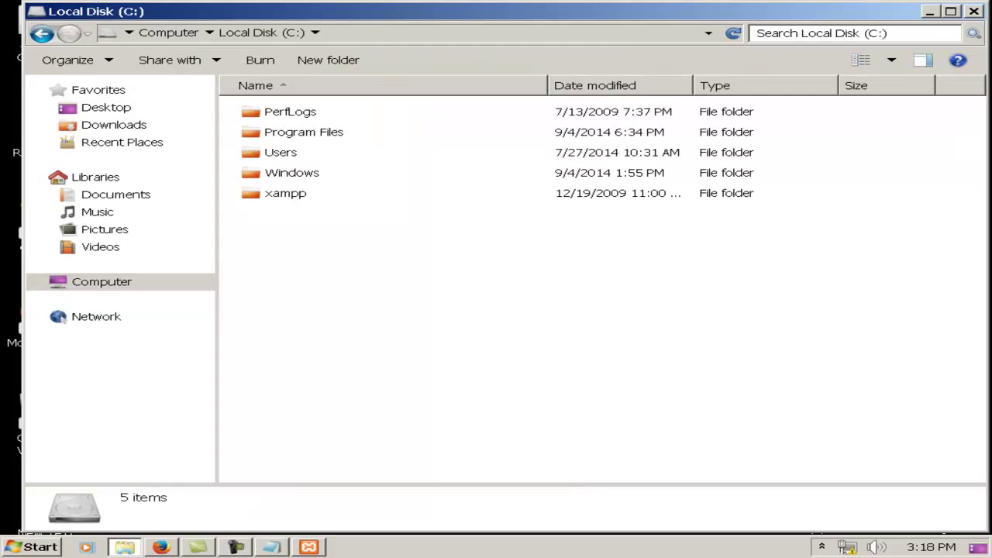
pyautogui.click(285, 193)
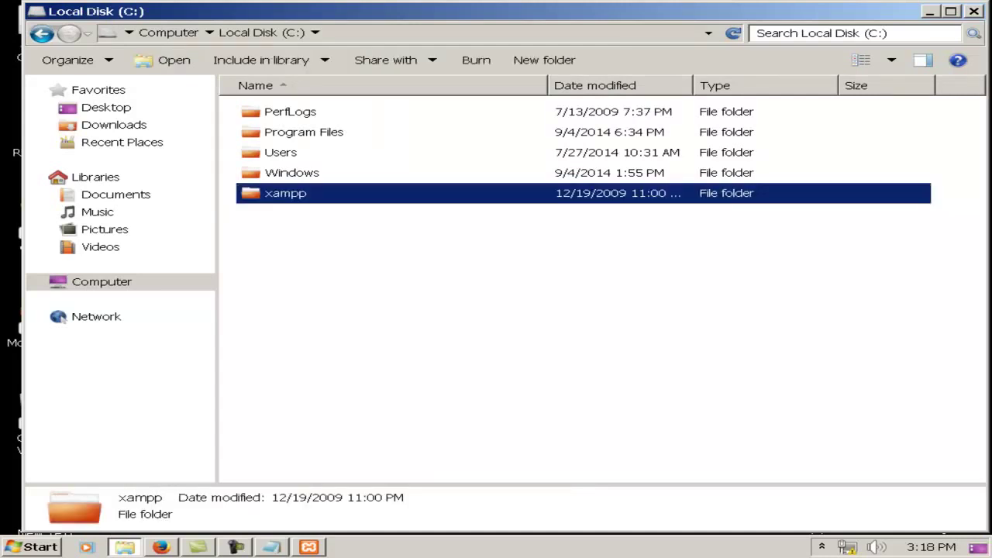
pyautogui.press('Return')
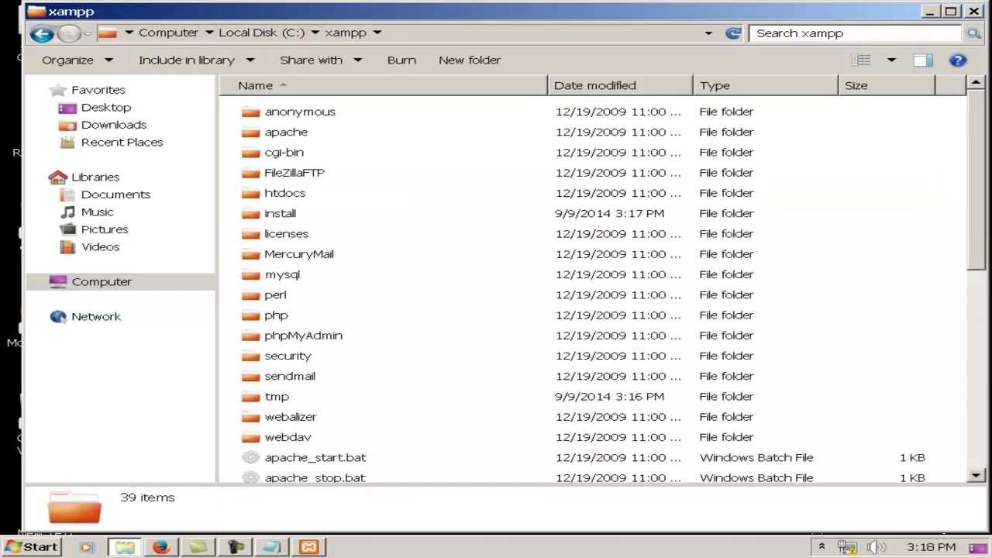
pyautogui.click(286, 193)
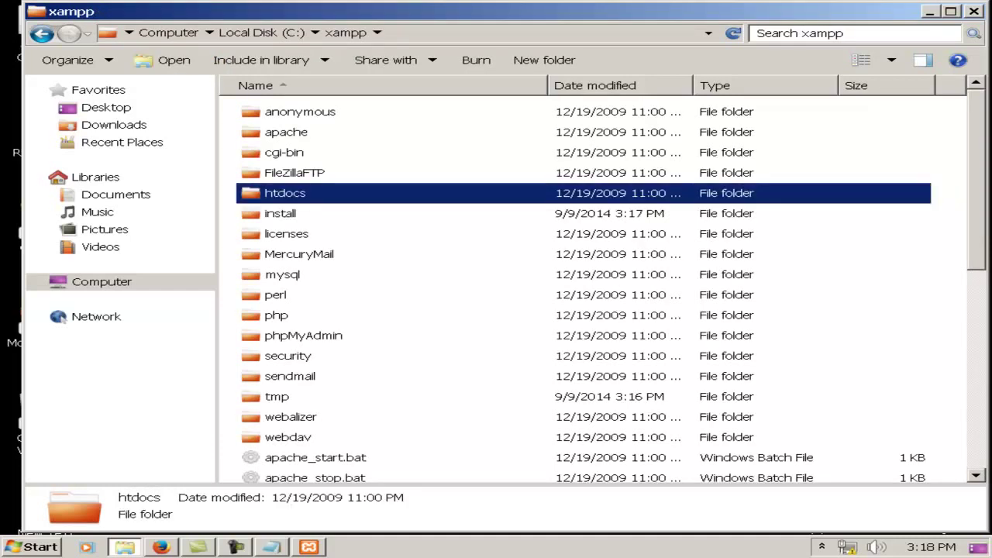
pyautogui.press('Return')
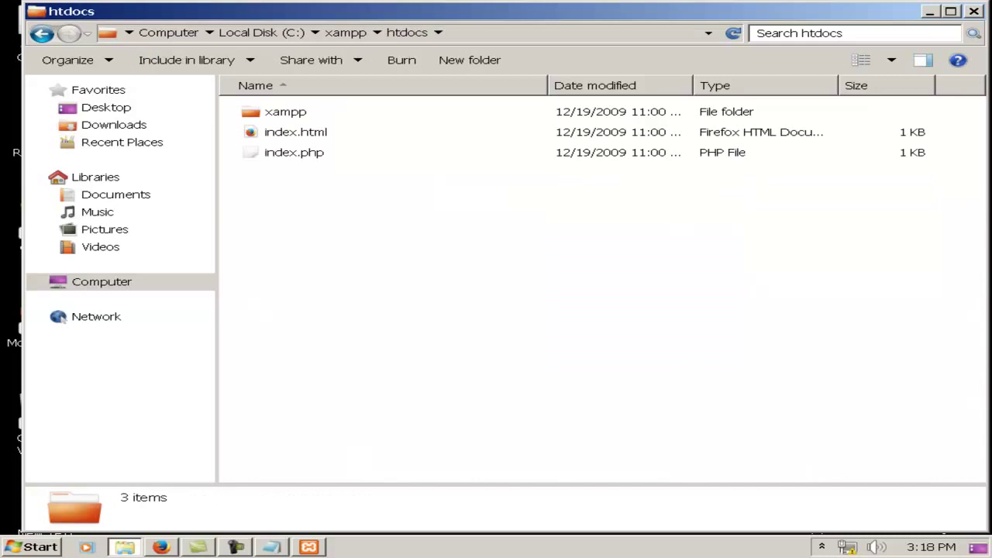
# Step: Select index.php in the htdocs folder and load localhost/index.php in the Firefox localhost tab
pyautogui.click(294, 152)
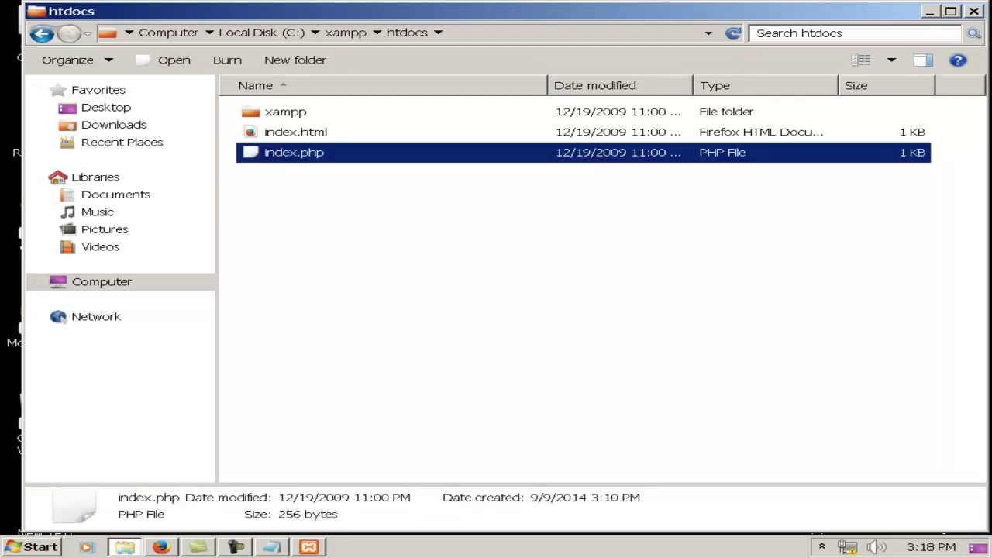
pyautogui.hotkey('alt', 'Tab')
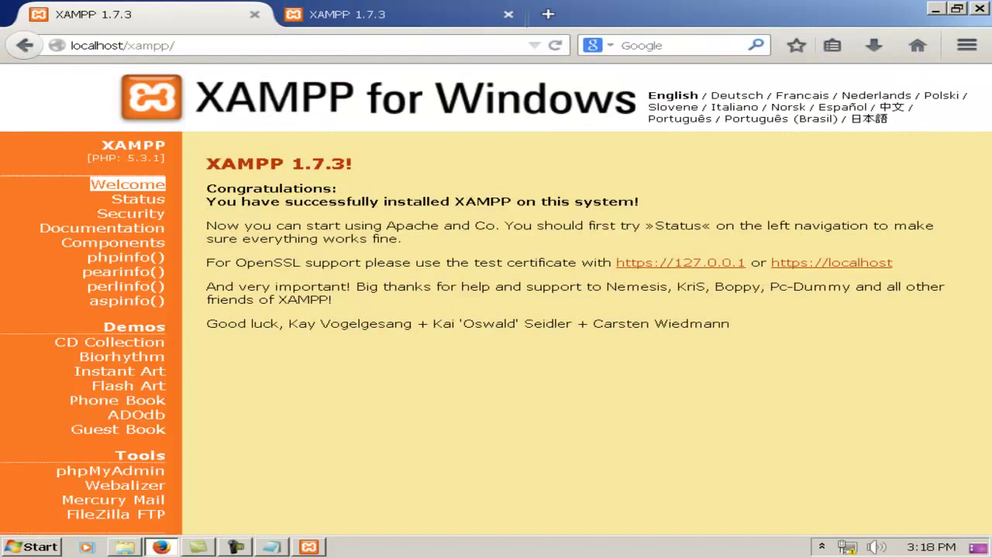
pyautogui.click(173, 46)
pyautogui.click(173, 46)
pyautogui.press('BackSpace')
pyautogui.press('BackSpace')
pyautogui.press('BackSpace')
pyautogui.press('BackSpace')
pyautogui.press('BackSpace')
pyautogui.press('BackSpace')
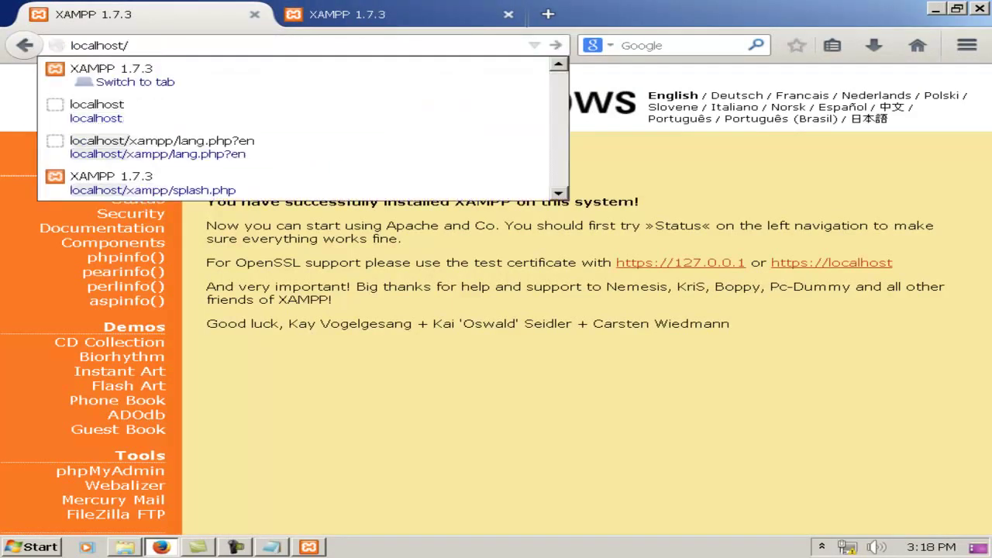
pyautogui.write('index.php')
pyautogui.press('Return')
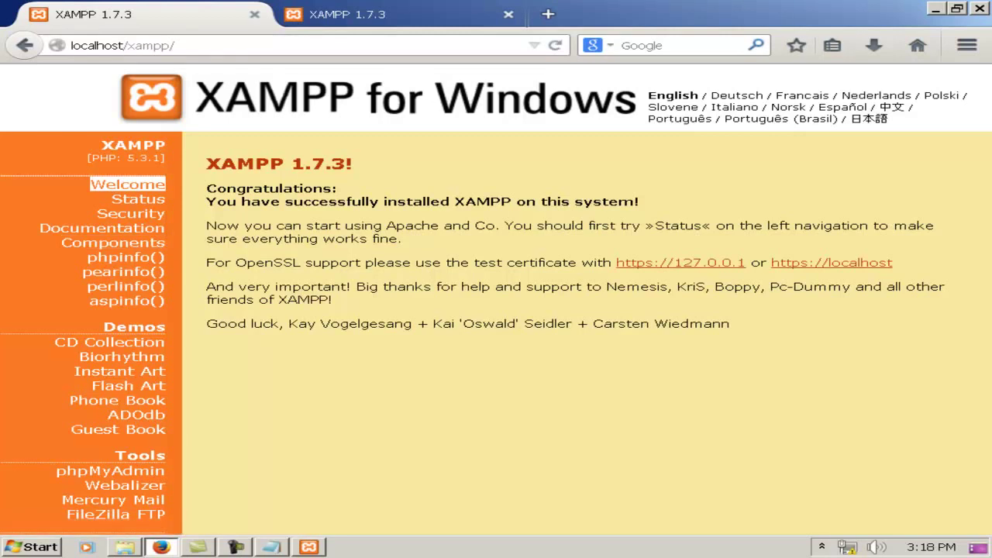
pyautogui.hotkey('alt', 'Tab')
pyautogui.rightClick(383, 194)
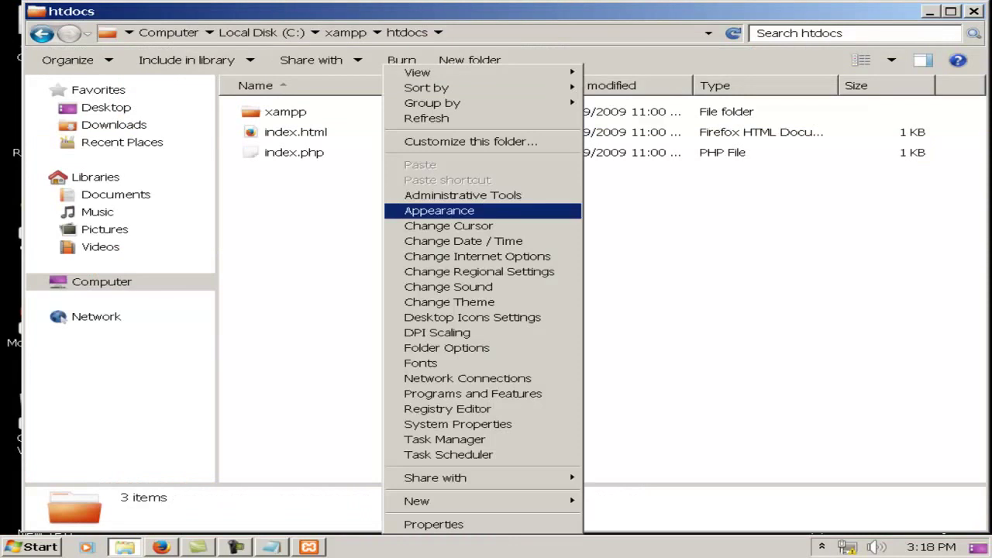
pyautogui.moveTo(466, 501)
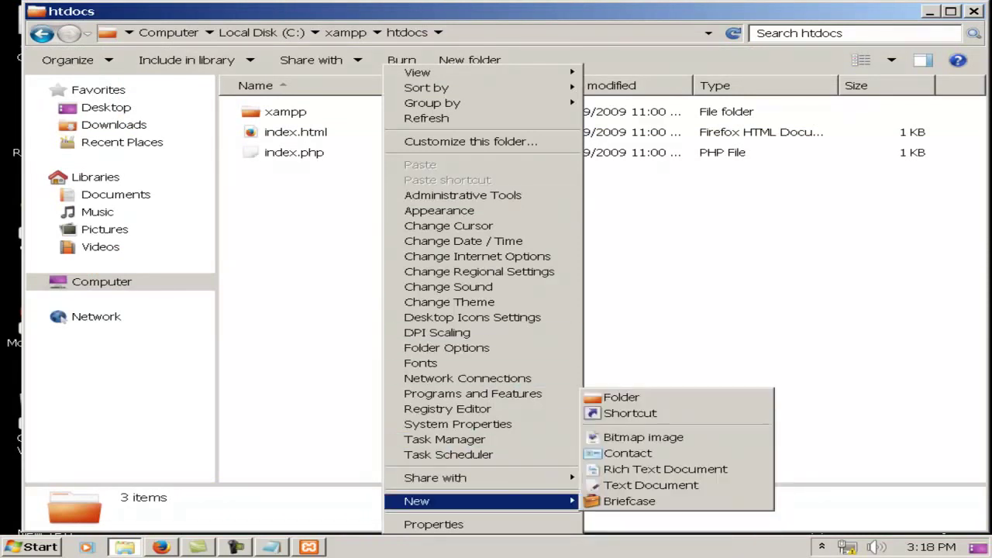
pyautogui.click(652, 485)
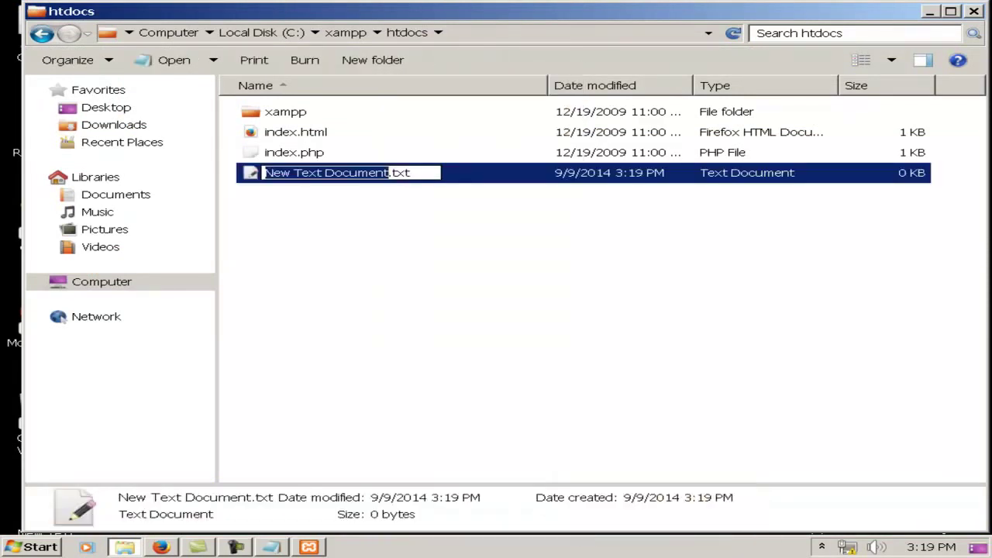
pyautogui.press('Return')
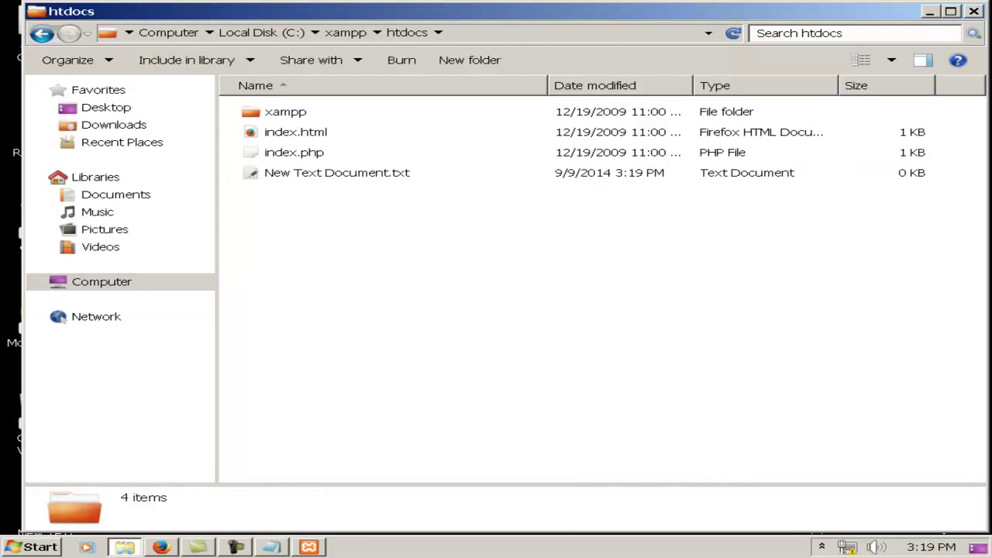
pyautogui.hotkey('shift', 'Delete')
pyautogui.press('Return')
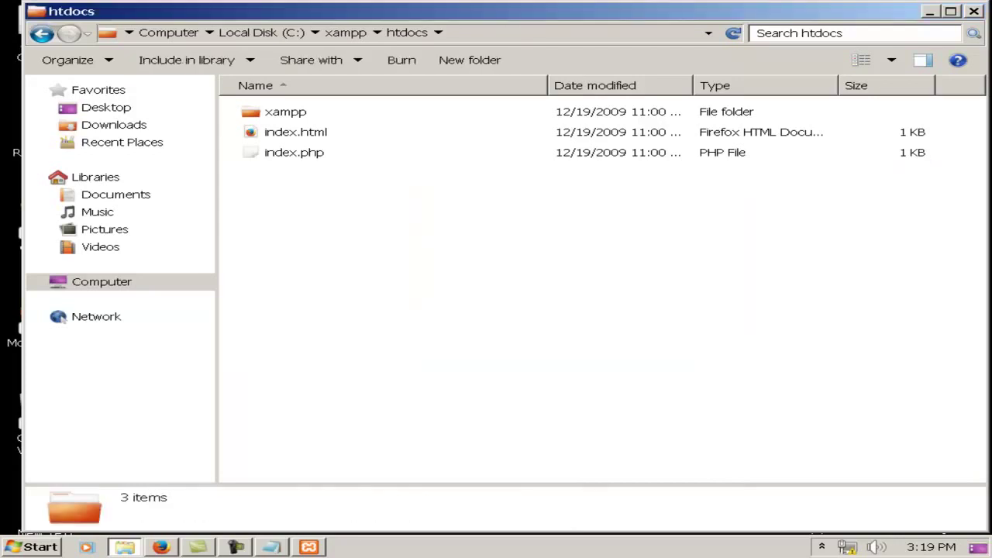
# Step: Open a new blank Notepad window from the Accessories programs
pyautogui.press('super')
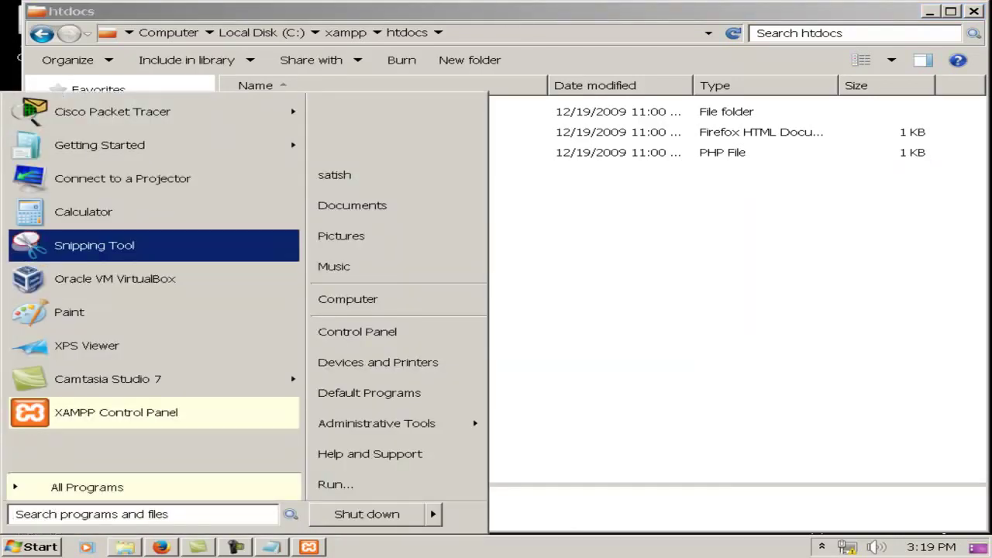
pyautogui.press('Down')
pyautogui.press('Down')
pyautogui.press('Down')
pyautogui.press('Down')
pyautogui.press('Down')
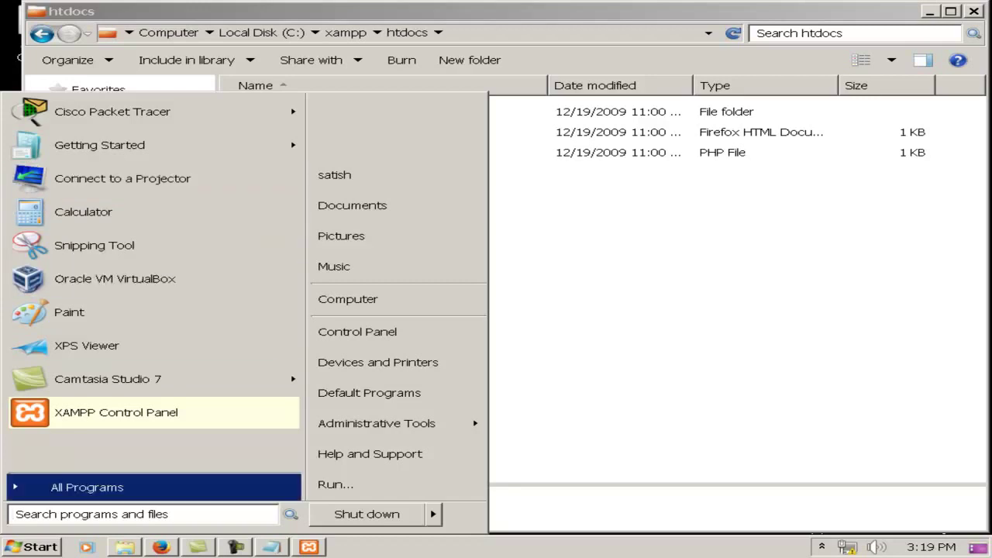
pyautogui.press('Return')
pyautogui.press('n')
pyautogui.press('w')
pyautogui.press('Down')
pyautogui.press('Down')
pyautogui.press('Down')
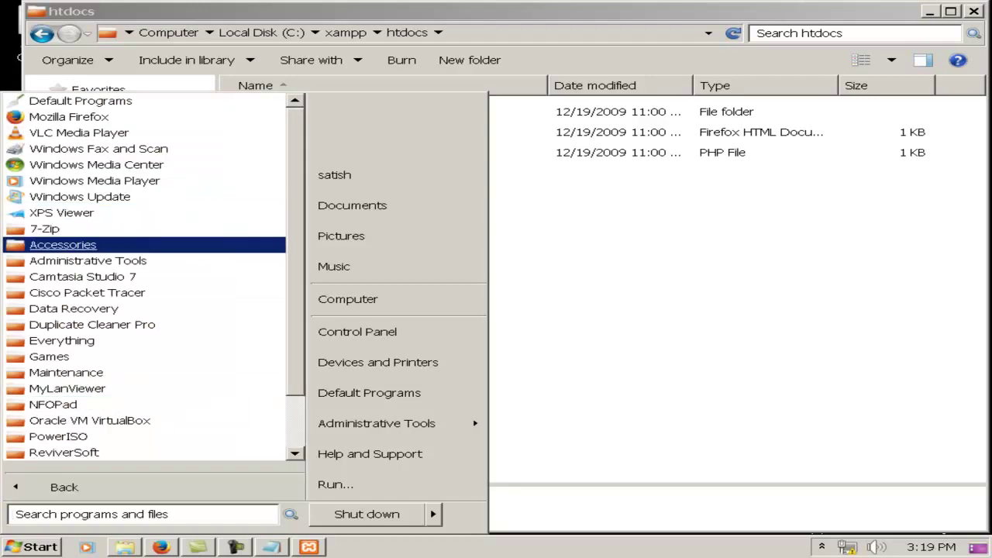
pyautogui.press('Return')
pyautogui.press('Down')
pyautogui.press('Down')
pyautogui.press('Down')
pyautogui.press('Up')
pyautogui.press('Down')
pyautogui.press('Down')
pyautogui.press('Down')
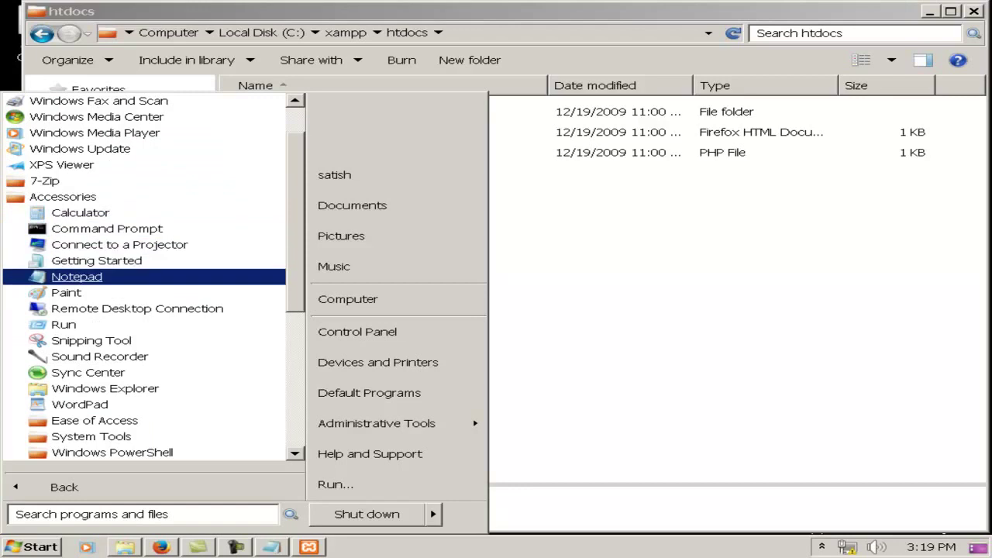
pyautogui.press('Return')
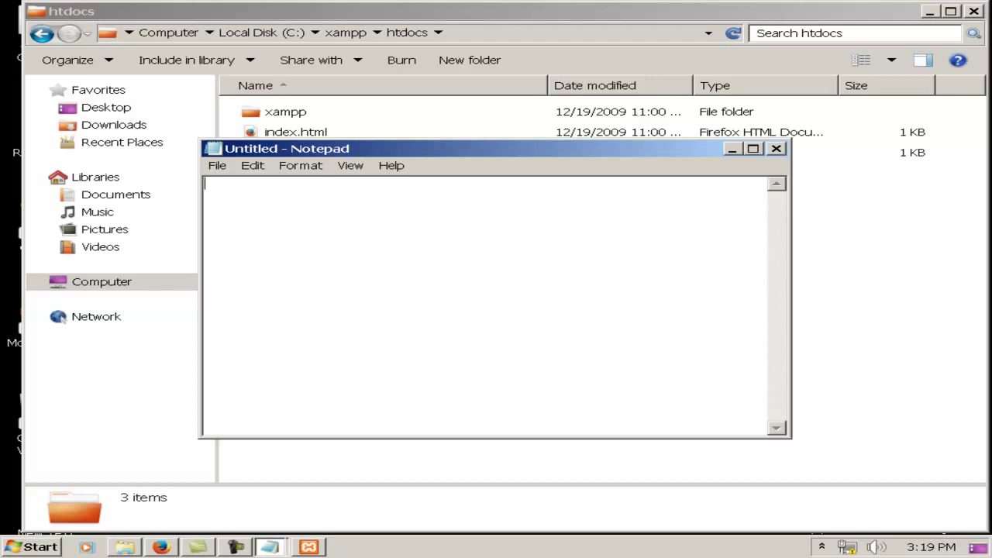
# Step: Write a three-line PHP program in the blank document: <?php, echo "hello"; and ?>
pyautogui.write('<?php')
pyautogui.press('Return')
pyautogui.write('echo "h')
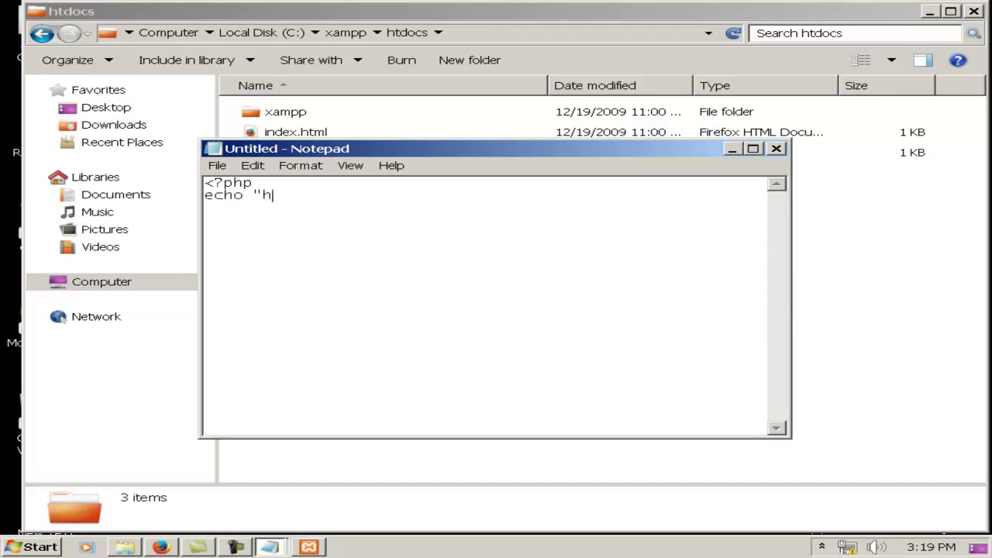
pyautogui.write('ello"')
pyautogui.write('?>')
# Step: Start saving the PHP program under a new name and browse to the folder C:\xampp\htdocs
pyautogui.hotkey('alt', 'f')
pyautogui.press('Down')
pyautogui.press('Down')
pyautogui.press('Down')
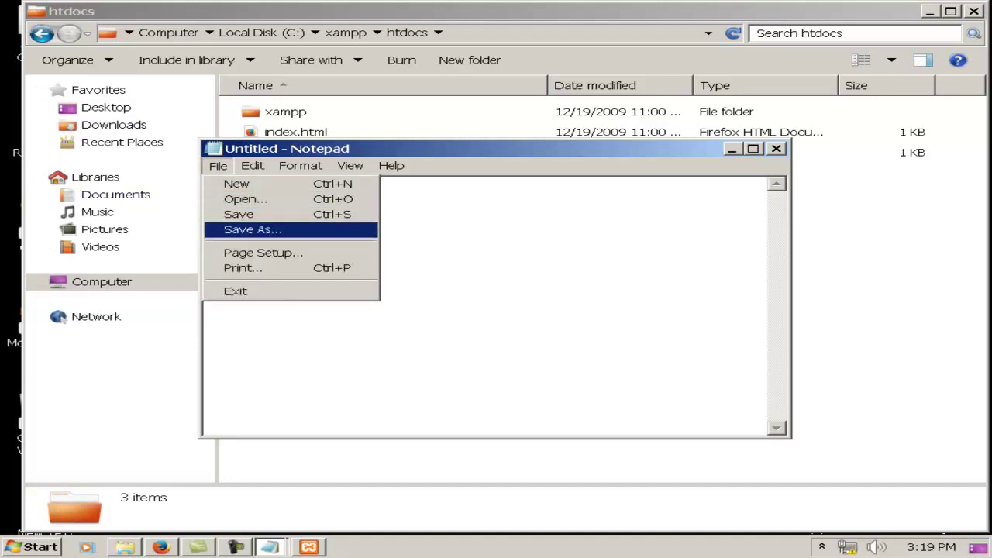
pyautogui.press('Return')
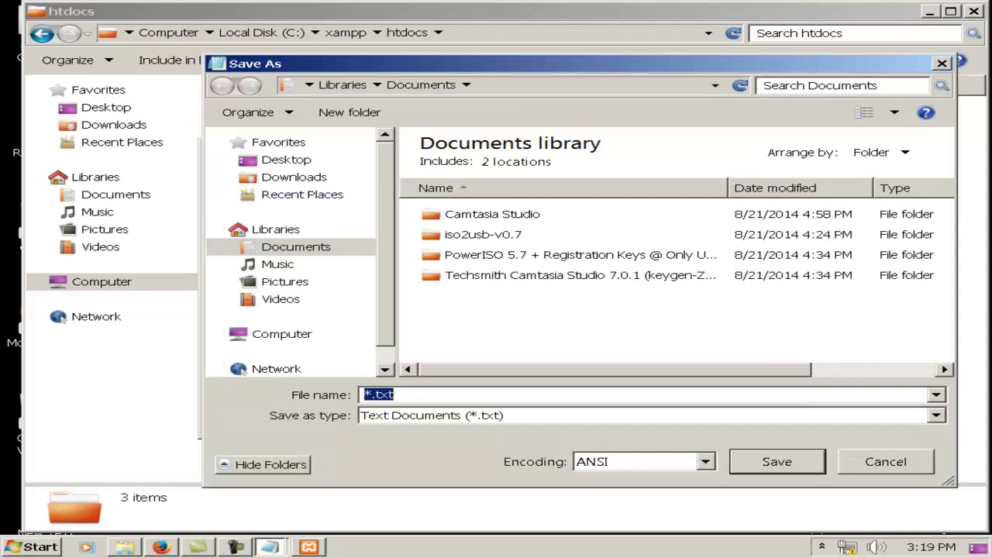
pyautogui.hotkey('shift', 'Tab')
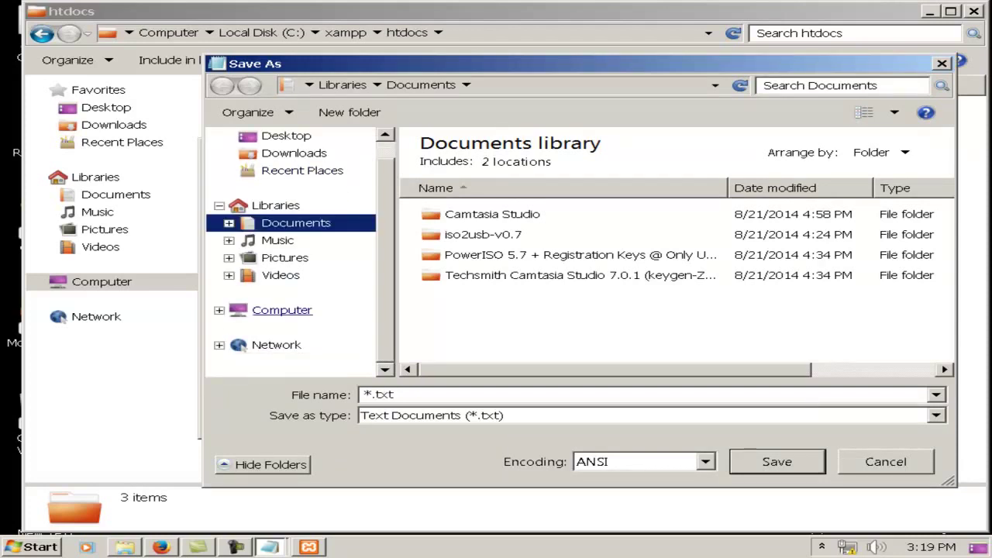
pyautogui.press('c')
pyautogui.press('Tab')
pyautogui.press('Return')
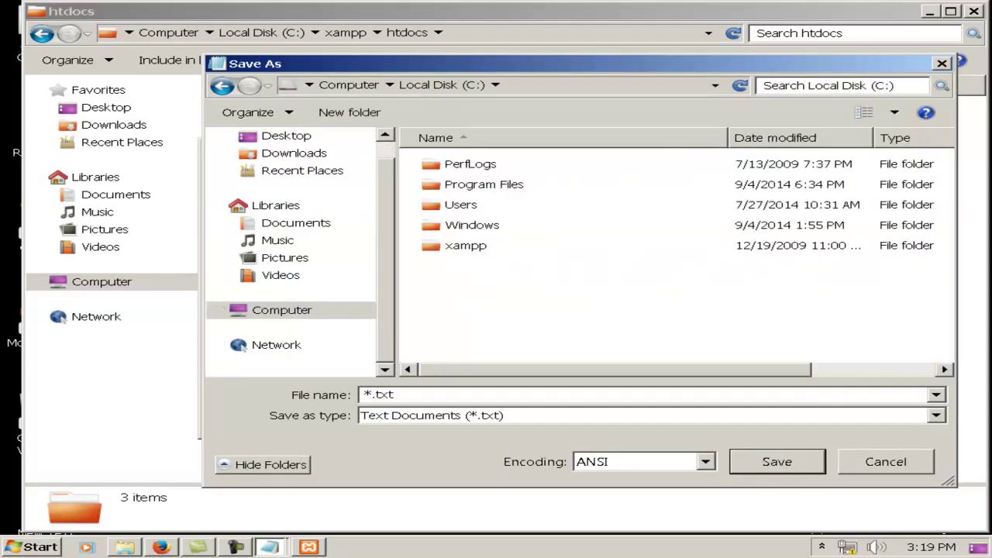
pyautogui.press('x')
pyautogui.press('Return')
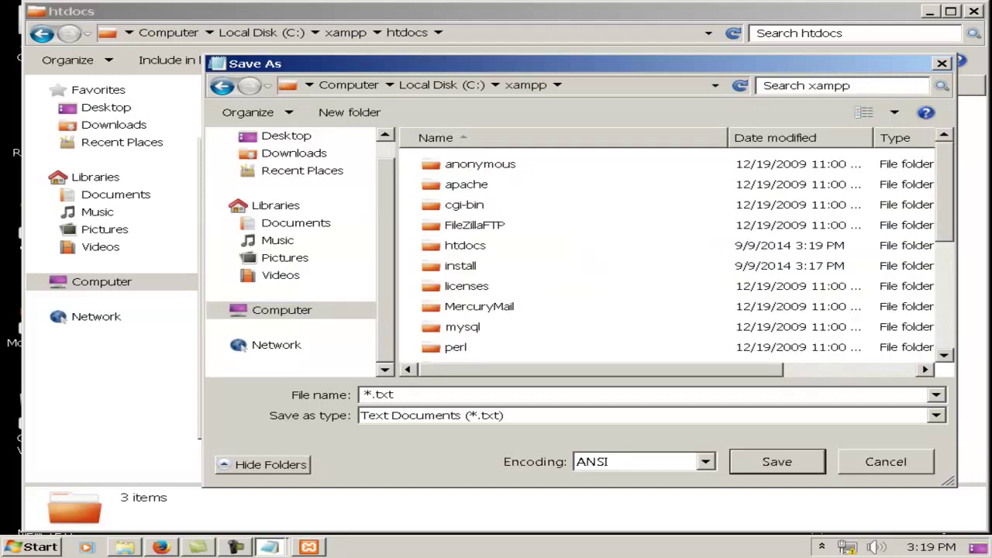
pyautogui.press('h')
pyautogui.press('Return')
# Step: Enter the xampp subfolder of htdocs and set the save type to All Files (*.*)
pyautogui.press('x')
pyautogui.press('Return')
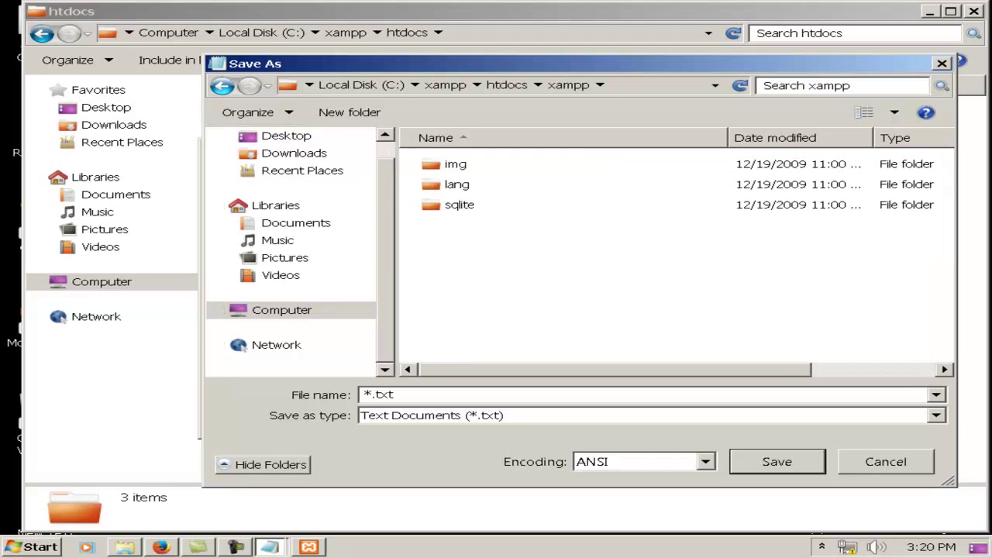
pyautogui.press('BackSpace')
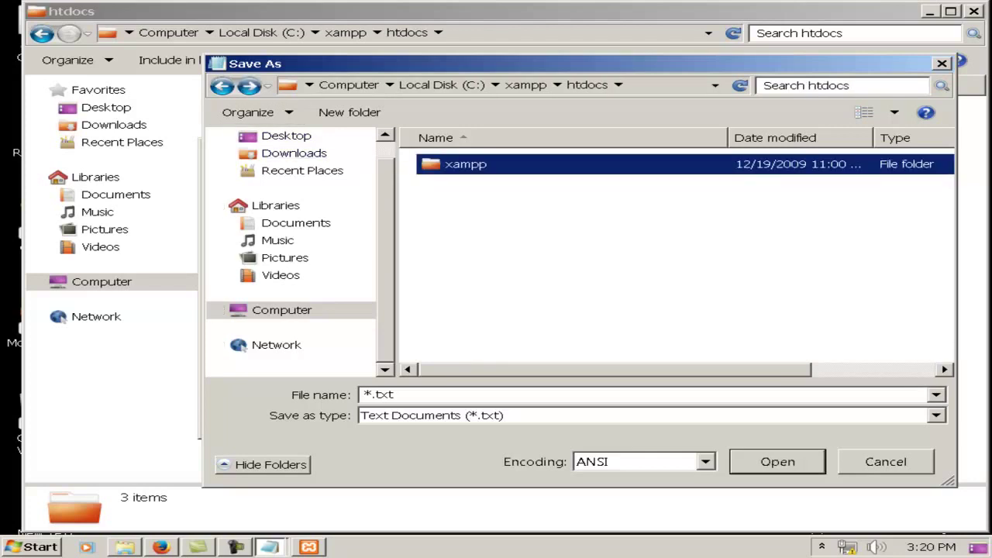
pyautogui.press('Return')
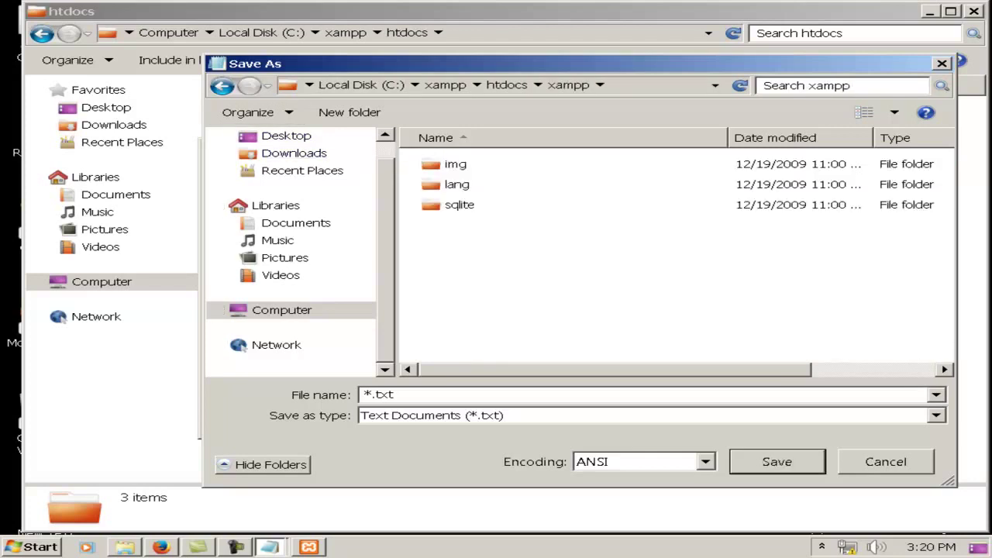
pyautogui.press('Tab')
pyautogui.hotkey('alt', 'Down')
pyautogui.press('Down')
pyautogui.press('Return')
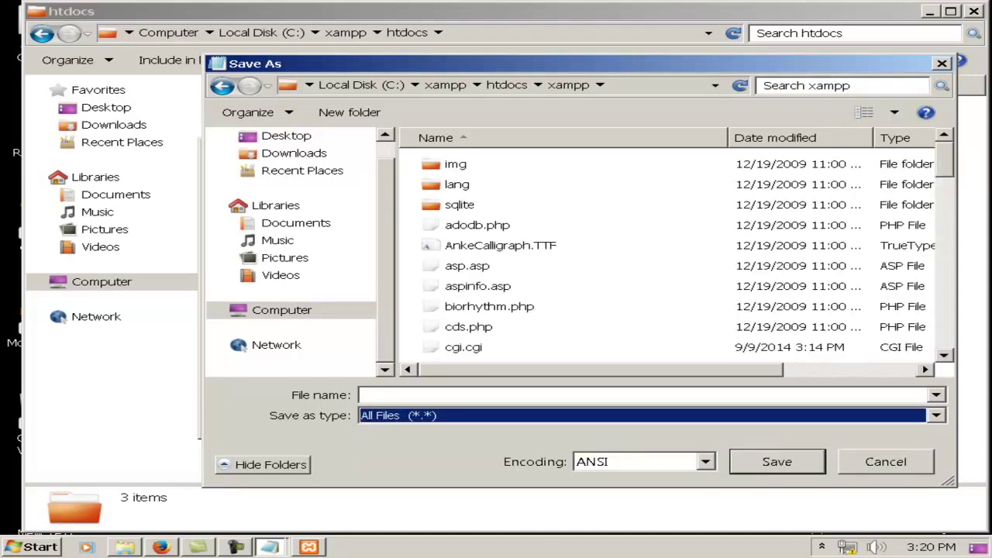
# Step: Look through the files in the xampp subfolder and go back to the htdocs folder
pyautogui.scroll(-15, 702, 162)
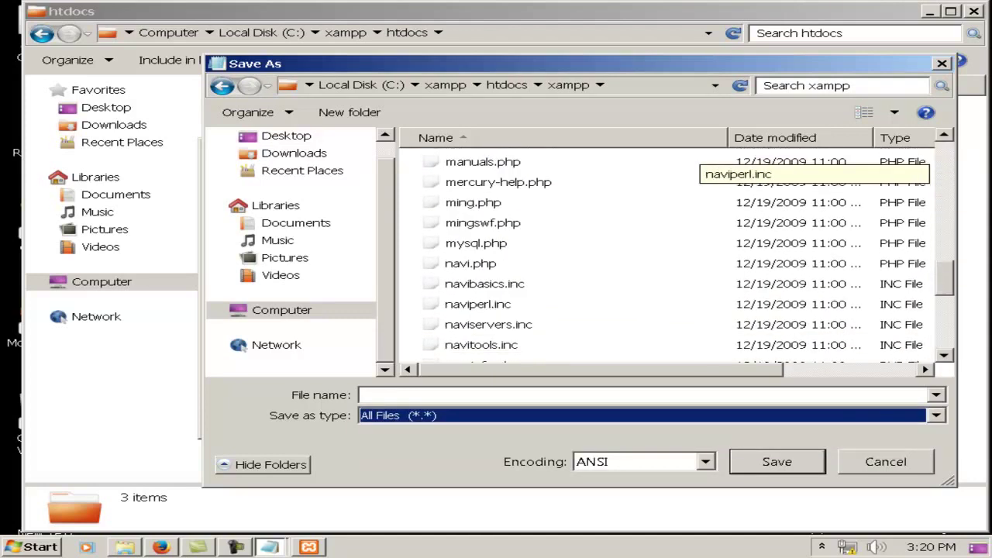
pyautogui.scroll(-1, 702, 162)
pyautogui.scroll(15, 702, 167)
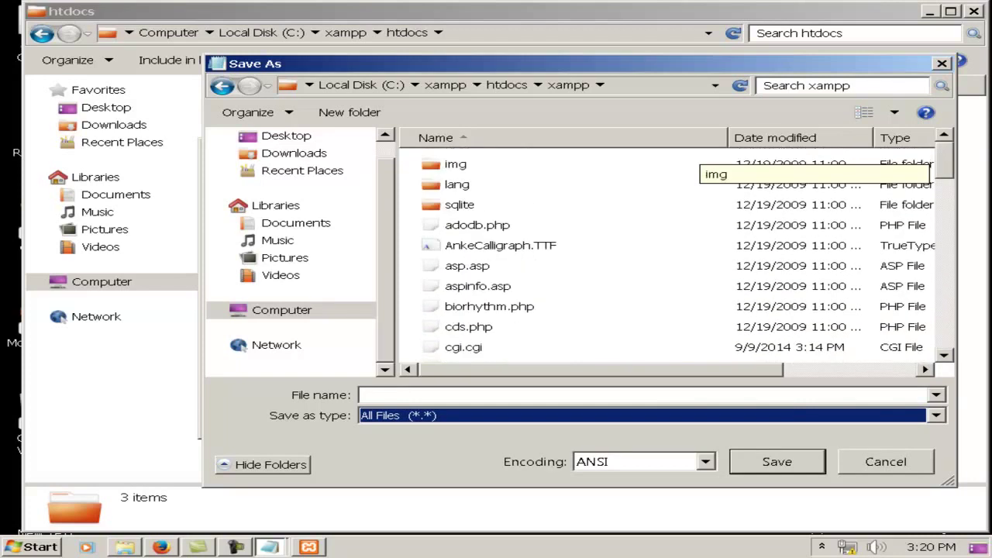
pyautogui.click(222, 85)
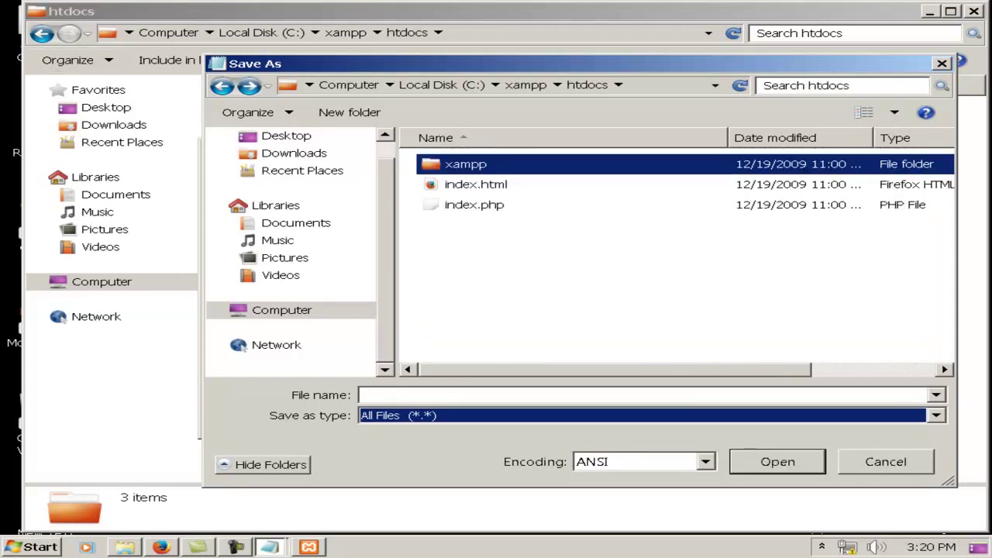
# Step: Save the PHP program in the htdocs folder as test.php
pyautogui.click(365, 395)
pyautogui.click(474, 205)
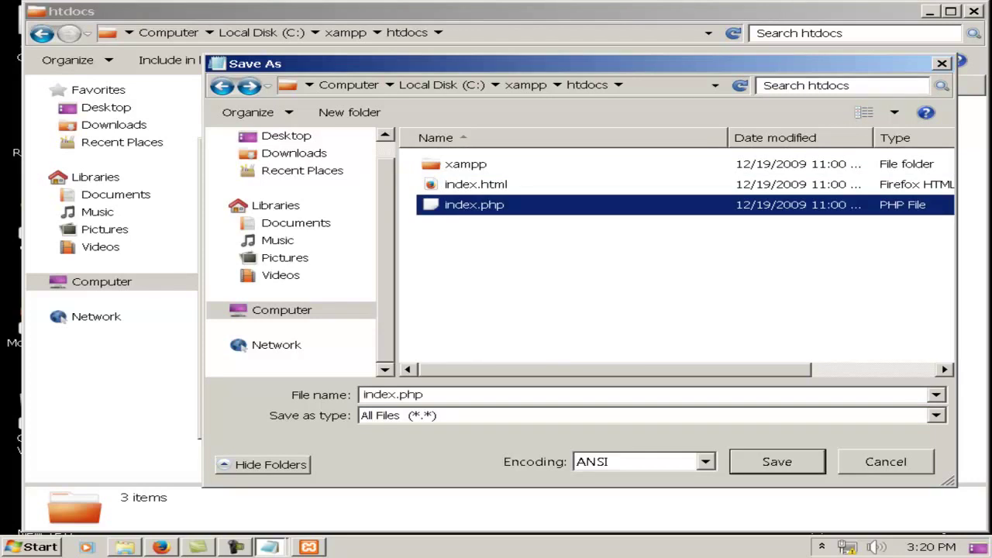
pyautogui.doubleClick(393, 394)
pyautogui.write('hom')
pyautogui.write('e.php')
pyautogui.press('BackSpace')
pyautogui.press('BackSpace')
pyautogui.press('BackSpace')
pyautogui.press('BackSpace')
pyautogui.press('BackSpace')
pyautogui.press('BackSpace')
pyautogui.press('BackSpace')
pyautogui.press('BackSpace')
pyautogui.write('test.php')
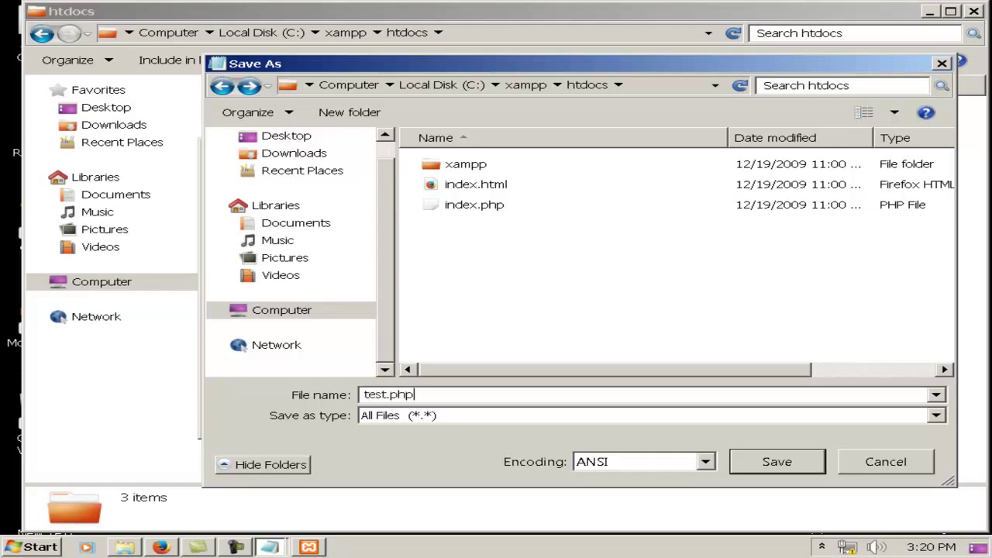
pyautogui.press('Return')
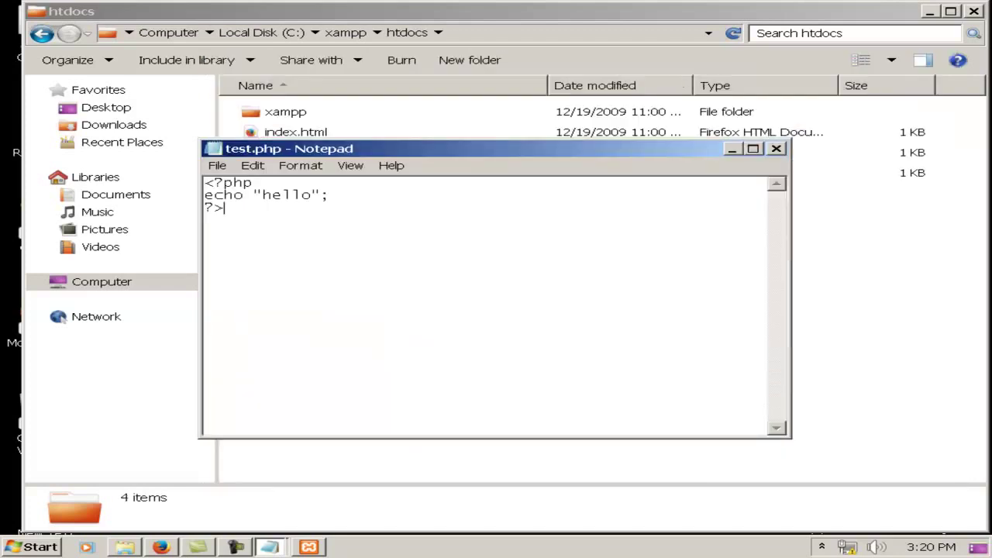
# Step: Minimize Notepad, check test.php in the htdocs folder, and load localhost/test.php in the Firefox localhost tab
pyautogui.click(732, 148)
pyautogui.click(289, 172)
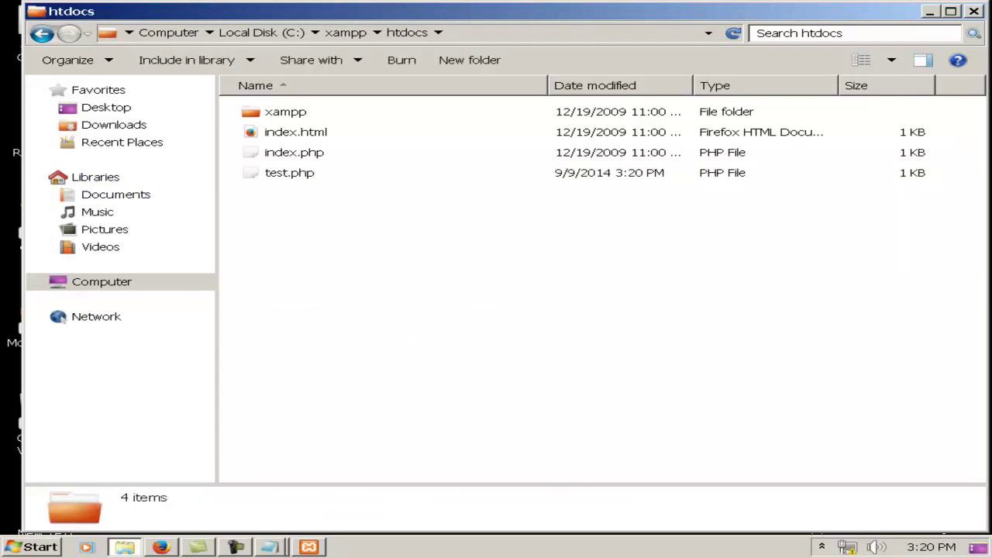
pyautogui.hotkey('alt', 'Tab')
pyautogui.hotkey('ctrl', 'l')
pyautogui.press('End')
pyautogui.press('BackSpace')
pyautogui.press('BackSpace')
pyautogui.press('BackSpace')
pyautogui.press('BackSpace')
pyautogui.press('BackSpace')
pyautogui.press('BackSpace')
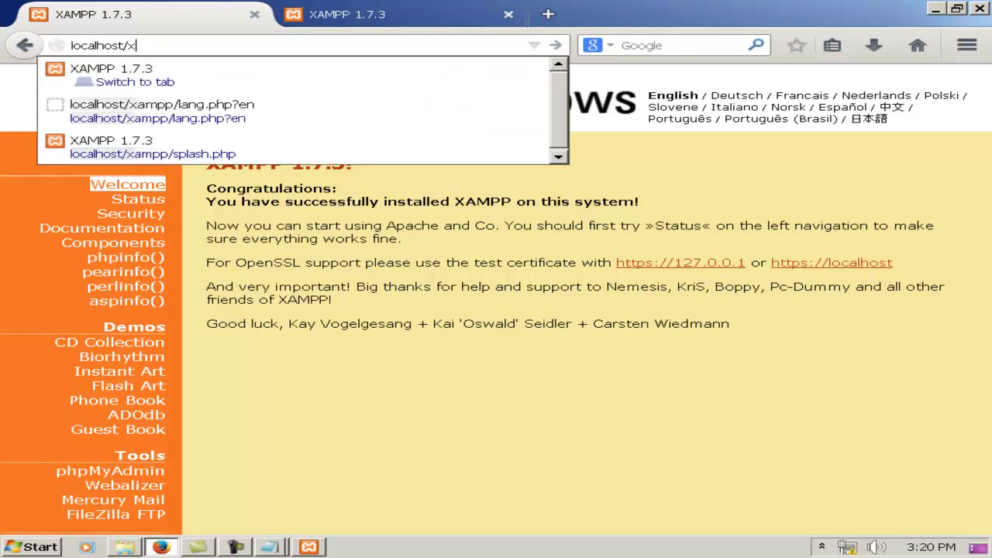
pyautogui.write('test')
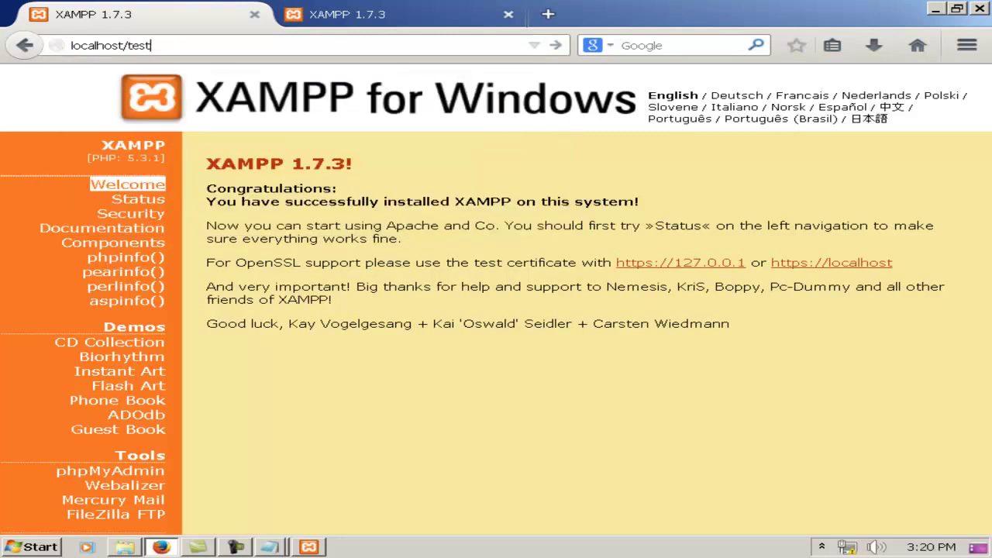
pyautogui.write('.php')
pyautogui.press('Return')
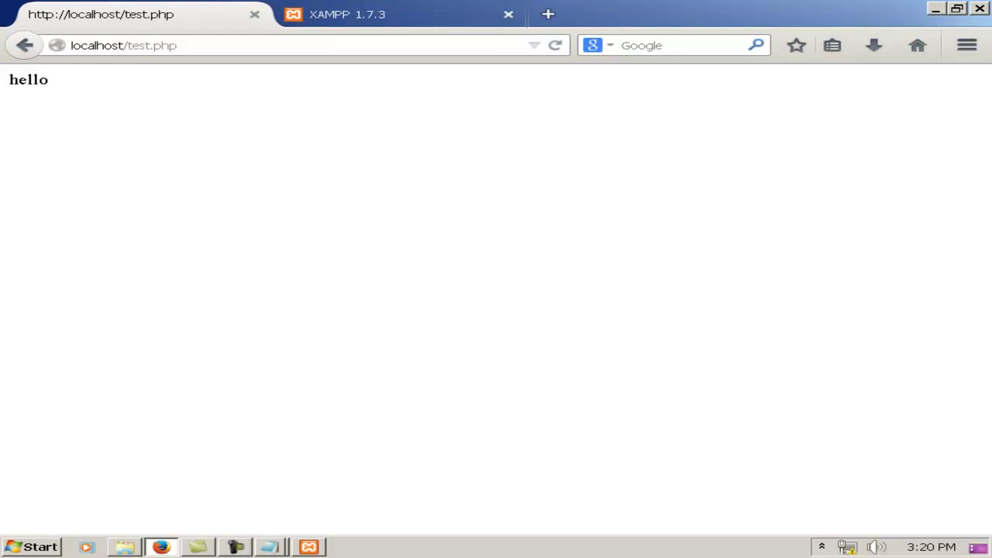
# Step: Switch back to the htdocs folder window and go up to the Computer level
pyautogui.hotkey('alt', 'Tab')
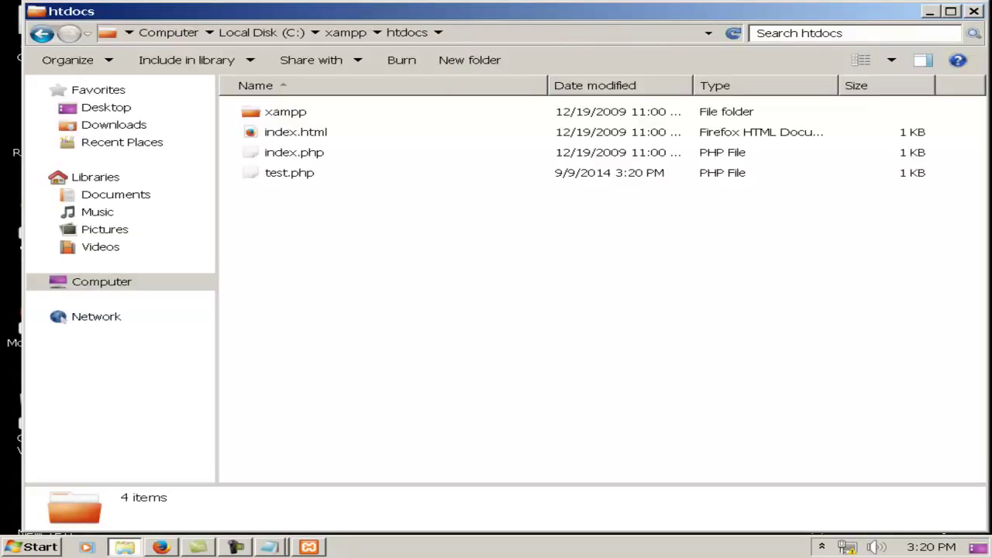
pyautogui.press('BackSpace')
pyautogui.press('BackSpace')
pyautogui.press('BackSpace')
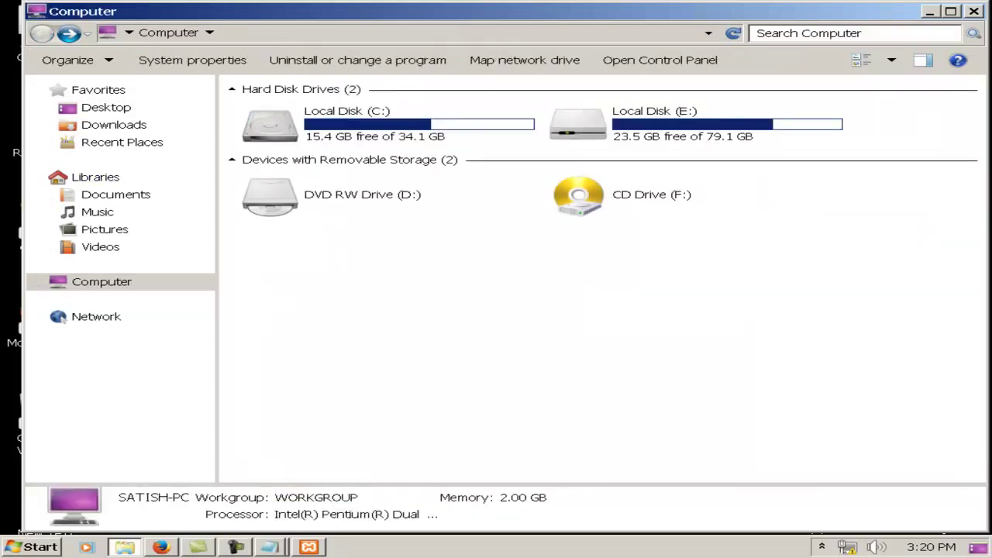
# Step: Switch to the New Text Document.txt notes and add the line "now see carefully once again where you have to write your php programmes."
pyautogui.hotkey('alt', 'Tab')
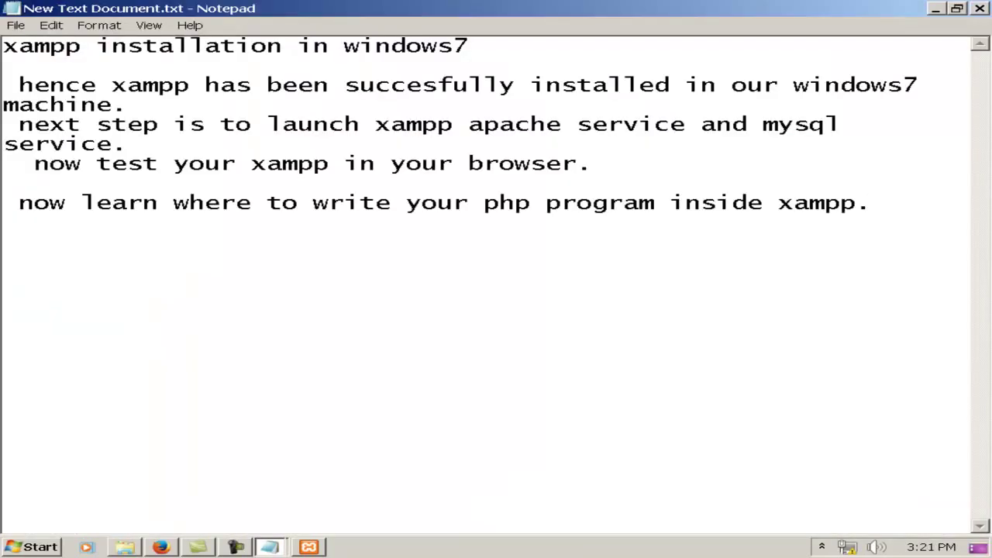
pyautogui.press('Return')
pyautogui.write('now see ')
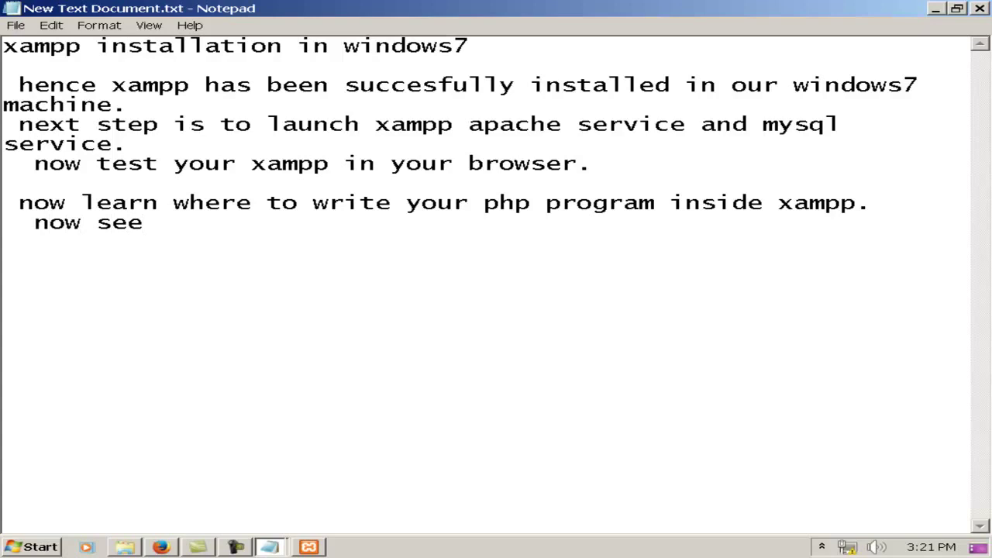
pyautogui.write('carefu')
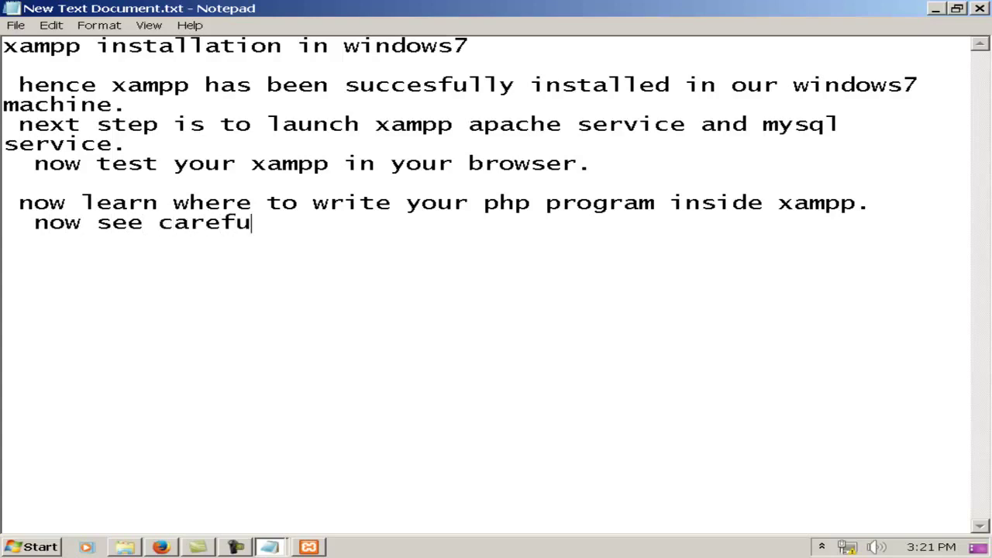
pyautogui.write('lly once ')
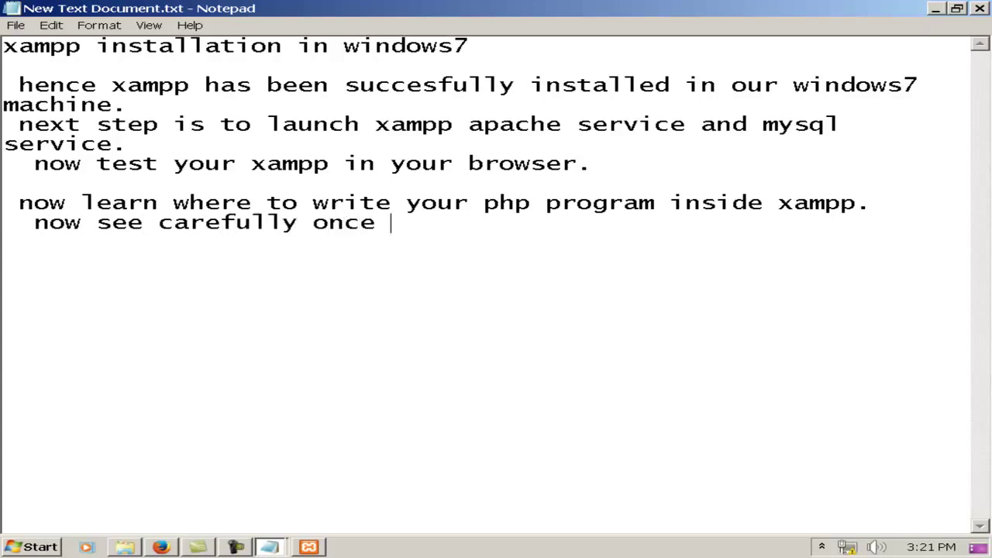
pyautogui.write('again wh')
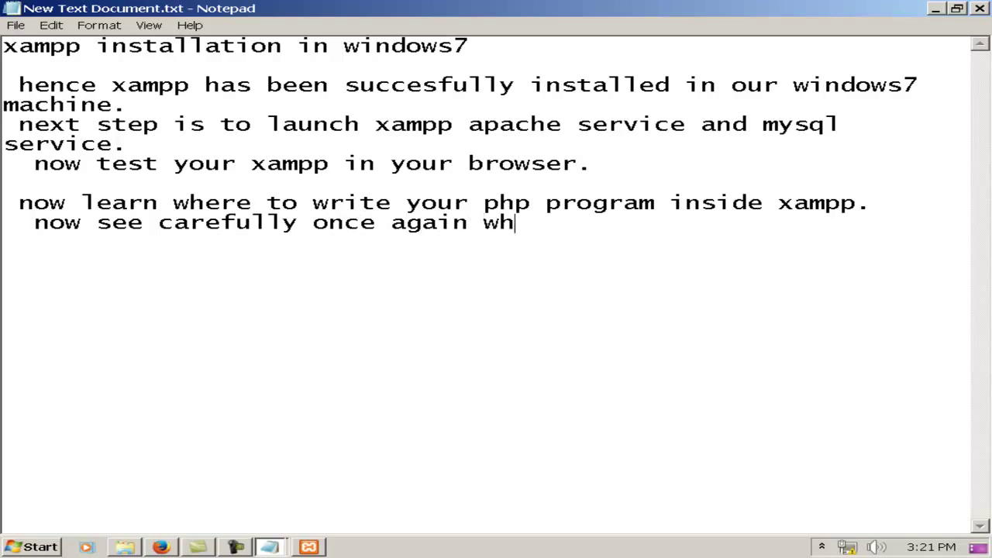
pyautogui.write('ere you have')
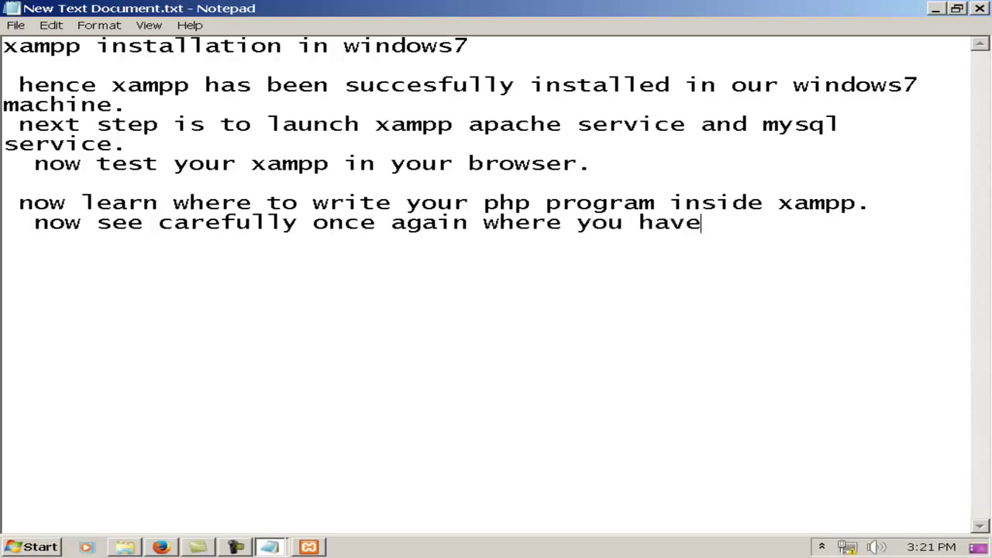
pyautogui.write(' to writ')
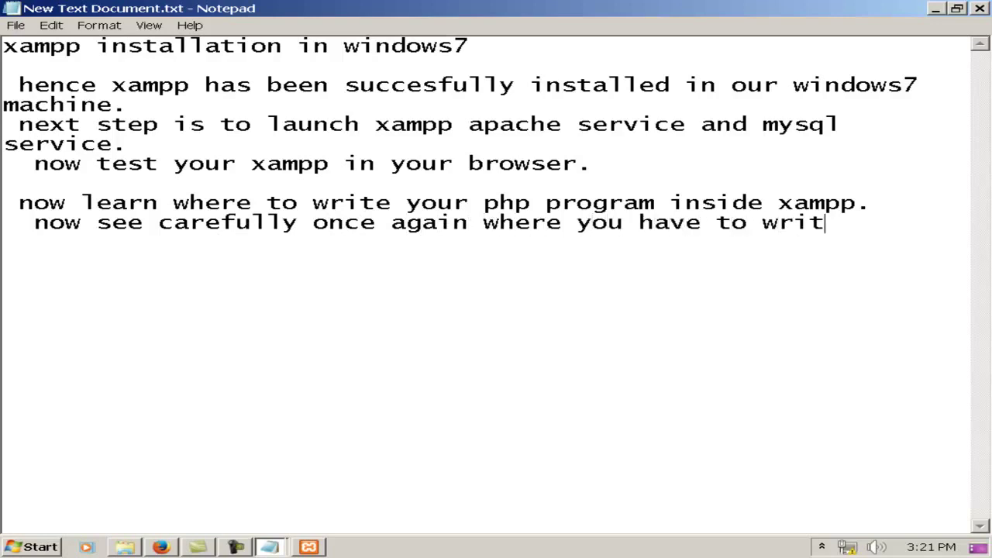
pyautogui.write('e your p')
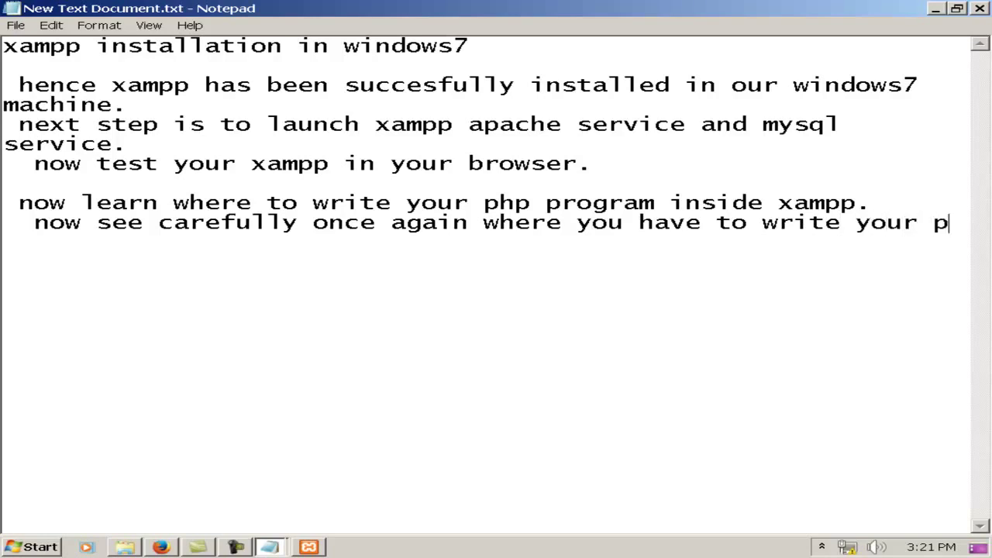
pyautogui.write('hp p')
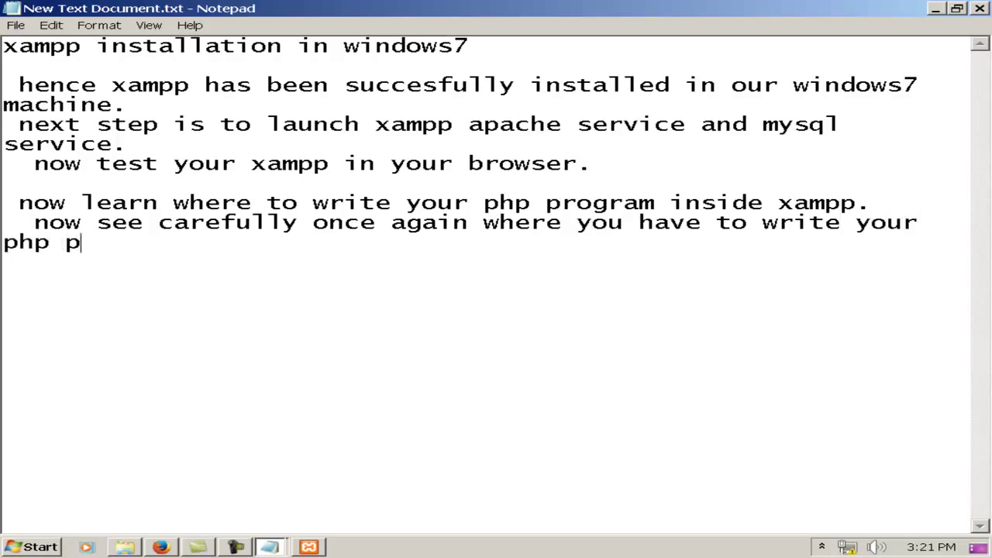
pyautogui.write('grammes.')
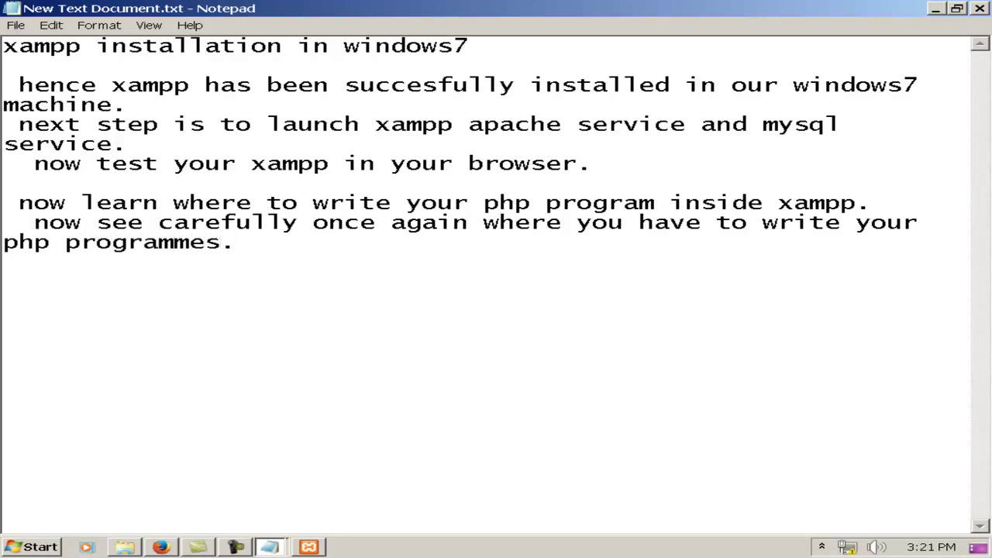
# Step: Leave a blank line and add "go inside C drive:bcz i have installed xampp here in my C drive." to the notes
pyautogui.press('Return')
pyautogui.press('Return')
pyautogui.write('go inside C drive')
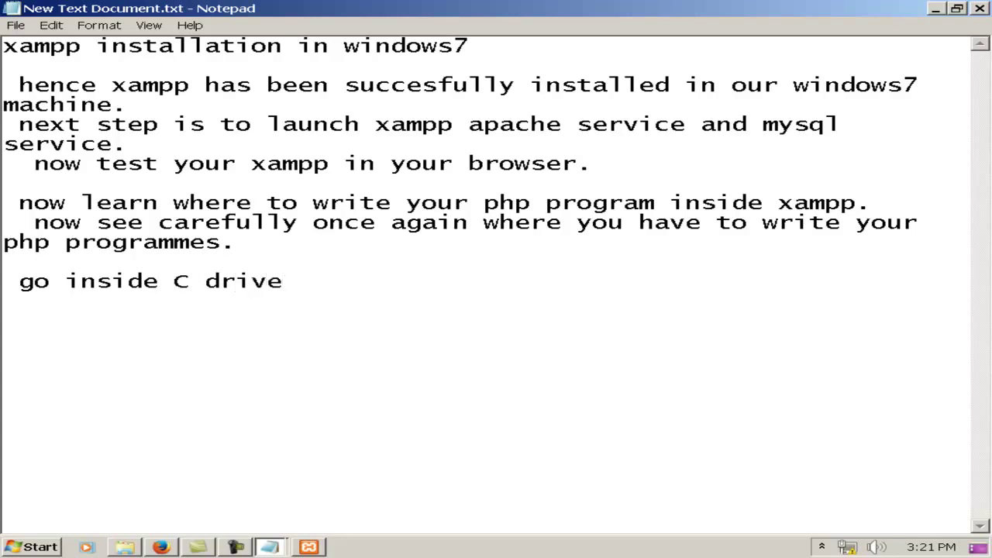
pyautogui.write(':bcz i have installed')
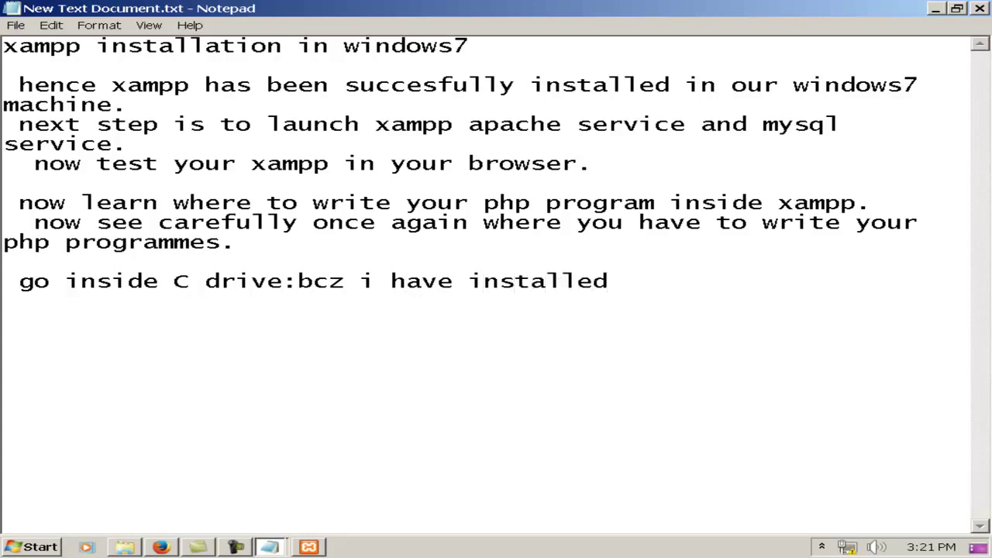
pyautogui.write(' xampp here in')
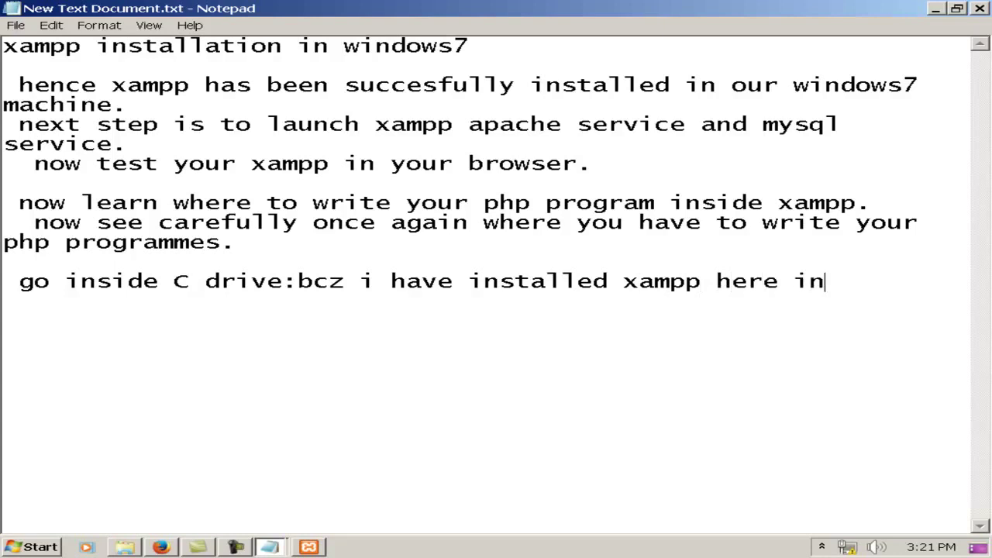
pyautogui.write(' my C d')
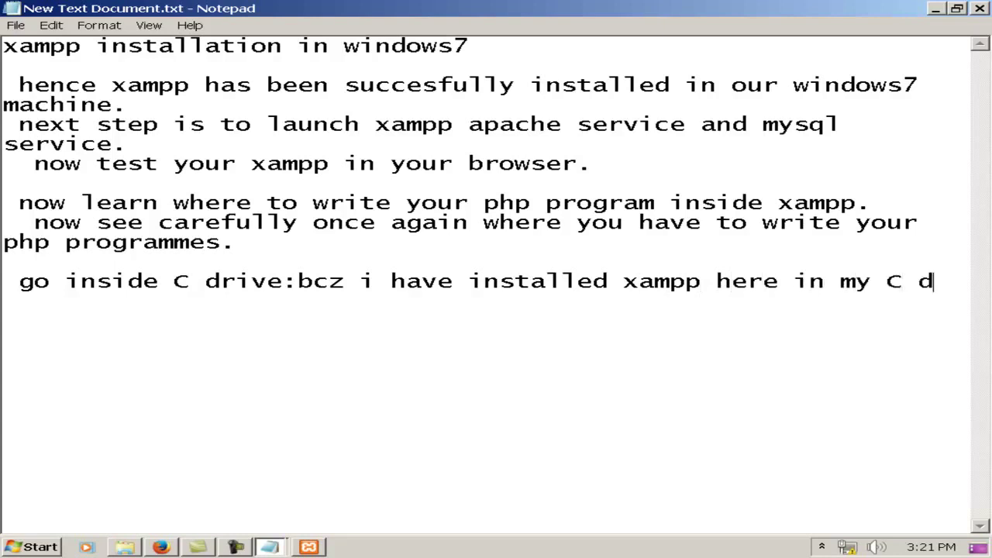
pyautogui.write('rive.')
# Step: Start a new line in the notes reading "now inside c drive you will see xampp folder."
pyautogui.press('Return')
pyautogui.write('now inside c drive you will see xa')
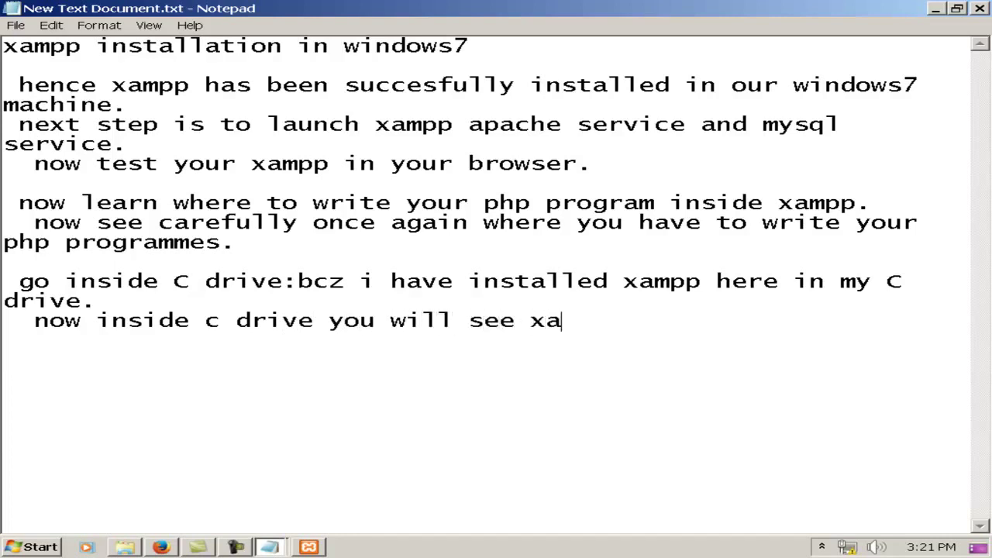
pyautogui.write('mpp folder.')
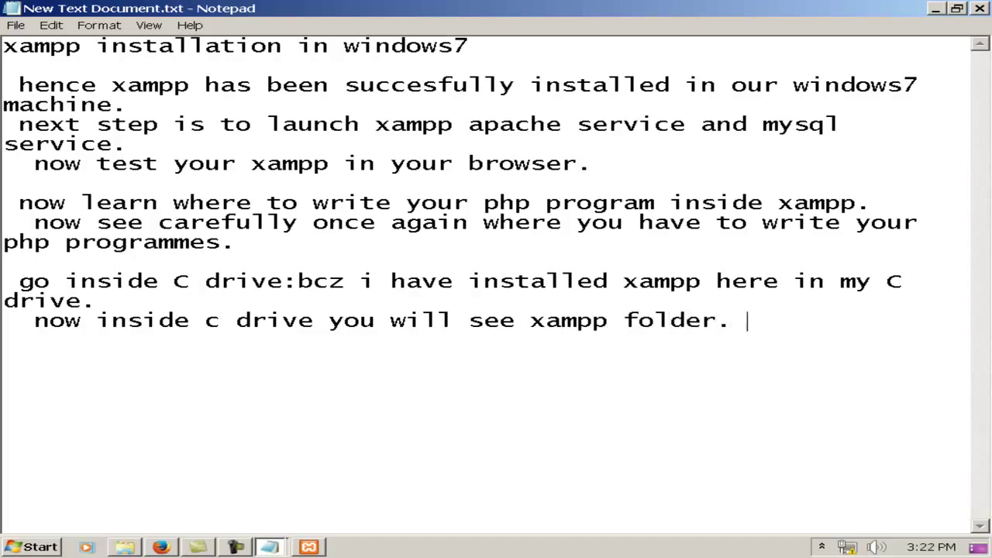
# Step: Continue the C drive line with "go inside XAMPP folder.", inserting a space before XAMPP
pyautogui.write(' go inside')
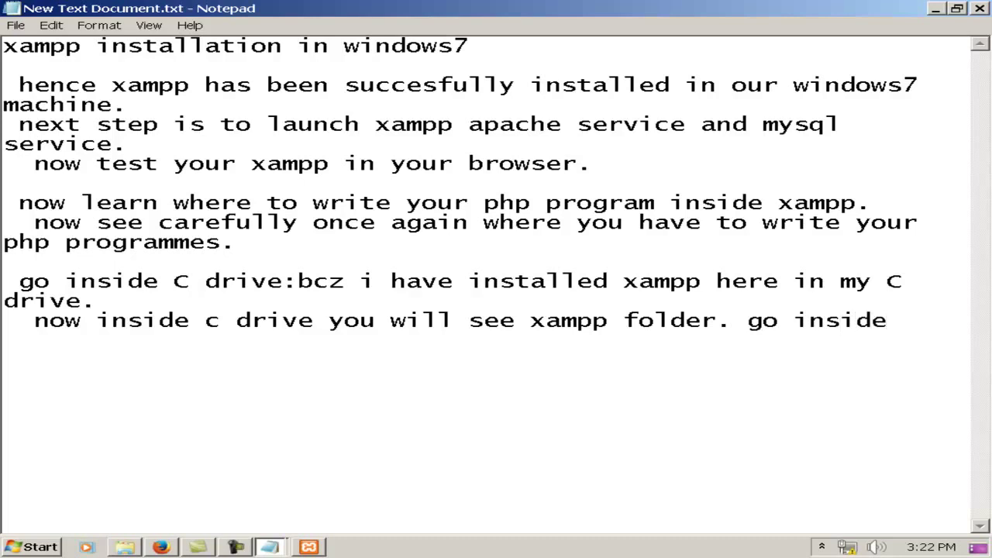
pyautogui.write(' XAMPP')
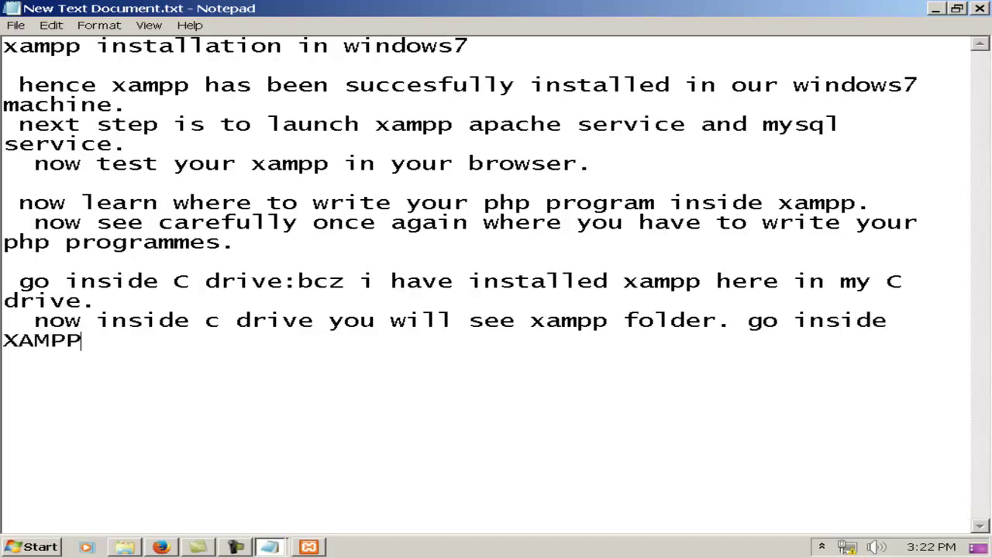
pyautogui.press('Left')
pyautogui.press('Left')
pyautogui.press('Left')
pyautogui.press('Left')
pyautogui.press('Left')
pyautogui.press('Right')
pyautogui.press('End')
pyautogui.write('fol')
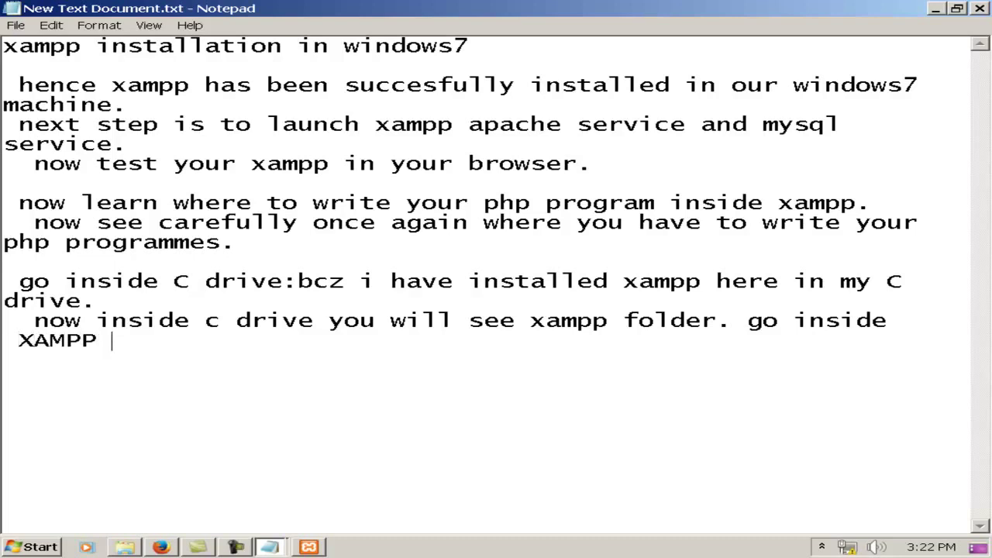
pyautogui.write('der.')
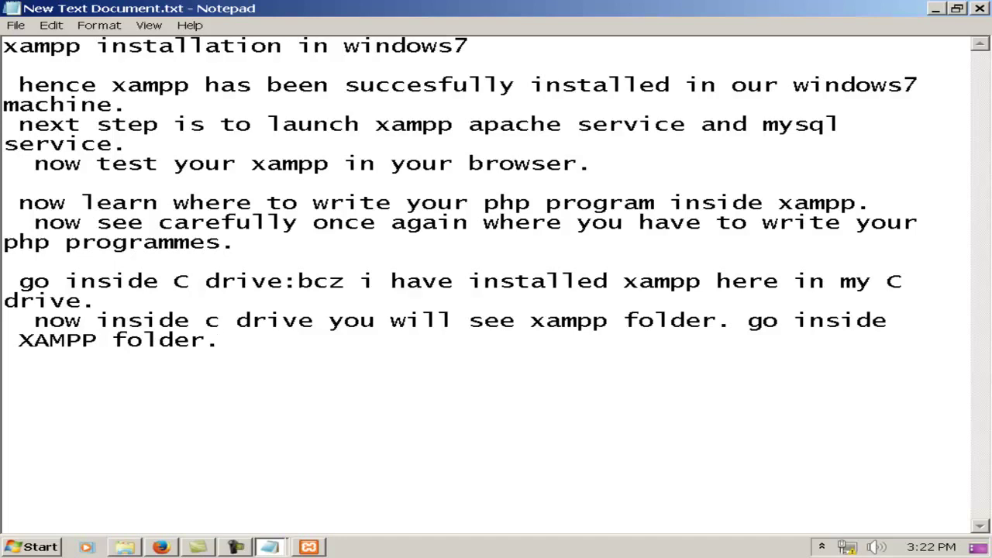
# Step: Switch to the Computer window, open the xampp folder on Local Disk (C:) and select htdocs
pyautogui.press('super+e')
pyautogui.doubleClick(342, 124)
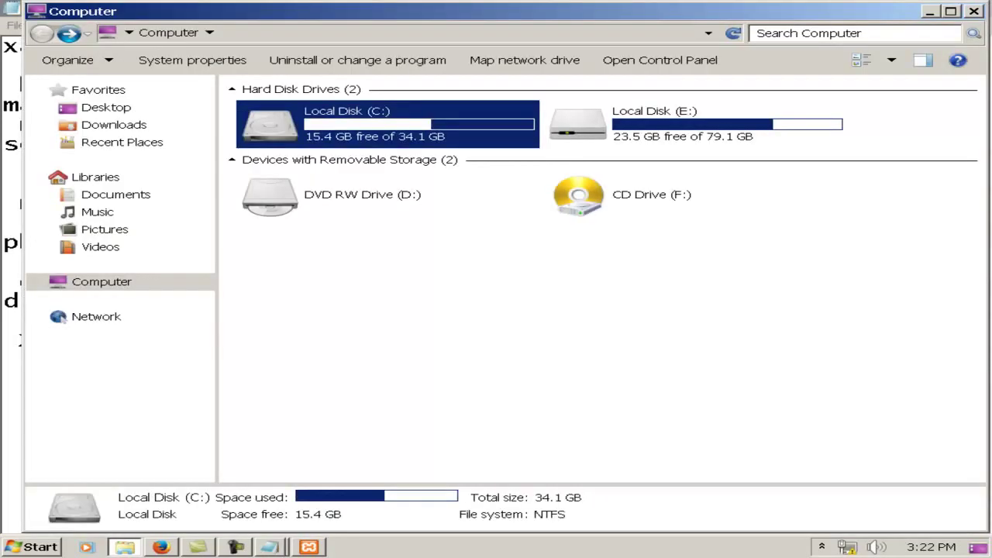
pyautogui.click(285, 193)
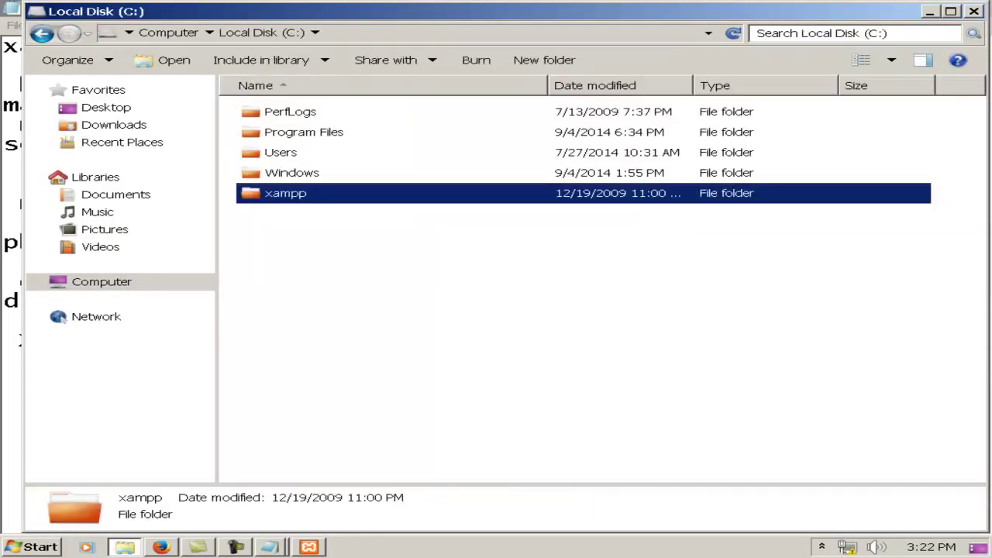
pyautogui.press('Return')
pyautogui.click(286, 193)
# Step: Switch back to the New Text Document.txt notes and append "now there you will se htdocs folder." after the XAMPP folder sentence
pyautogui.hotkey('alt', 'Tab')
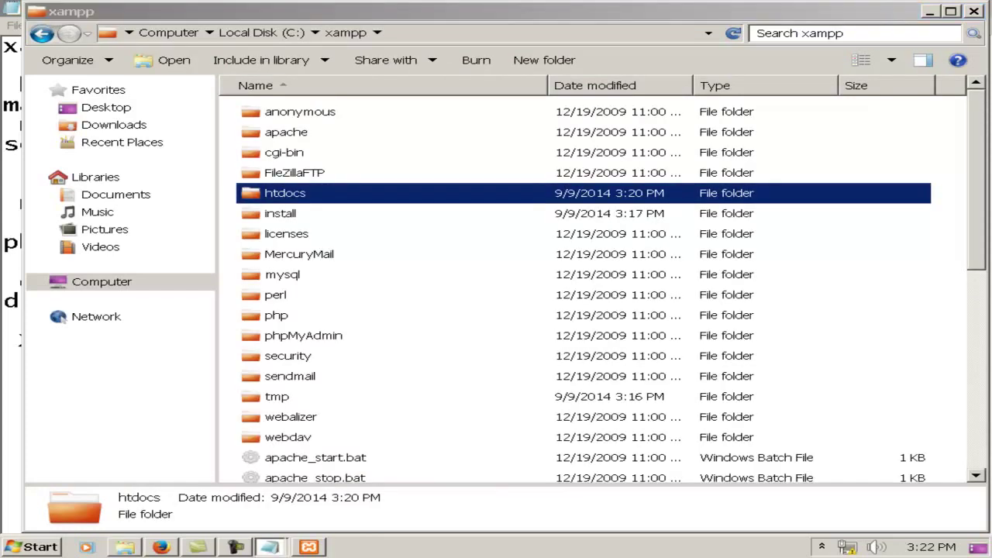
pyautogui.hotkey('alt', 'Tab')
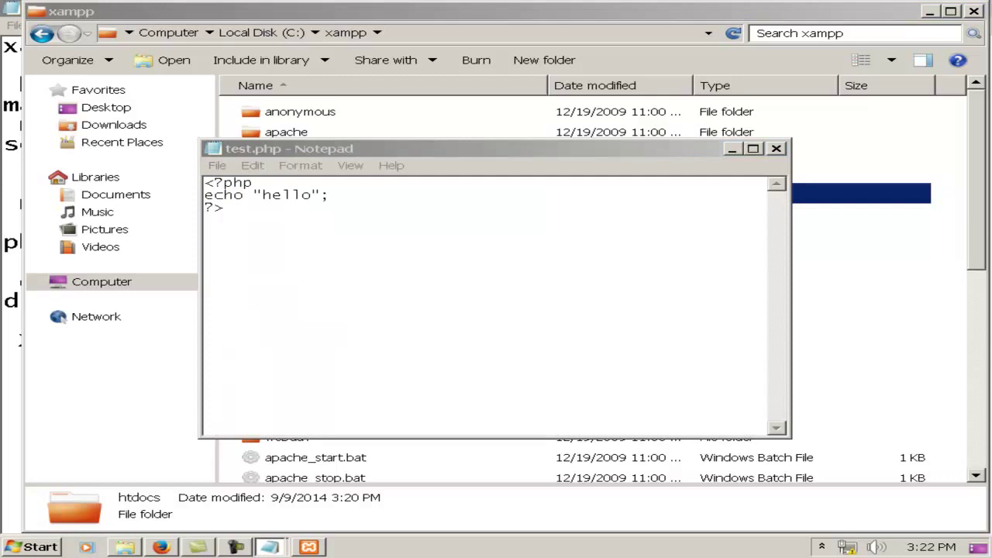
pyautogui.write('now there')
pyautogui.write(' you will')
pyautogui.write(' se htdo')
pyautogui.write('cs')
pyautogui.write(' folder')
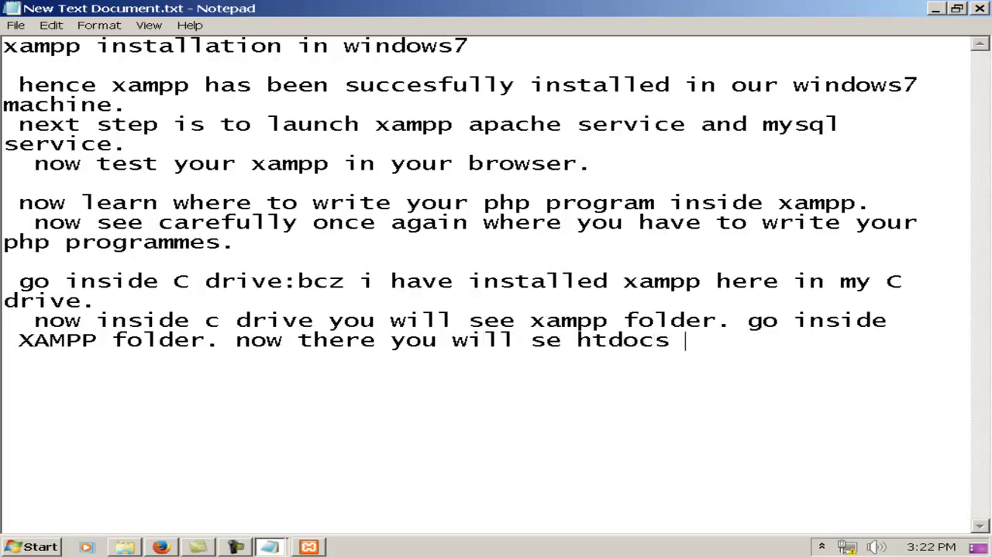
pyautogui.write('.')
# Step: Add the line "go inside htdocs folder and now you can enjoy writing your php programes inside your" to the notes
pyautogui.press('Return')
pyautogui.write('go i')
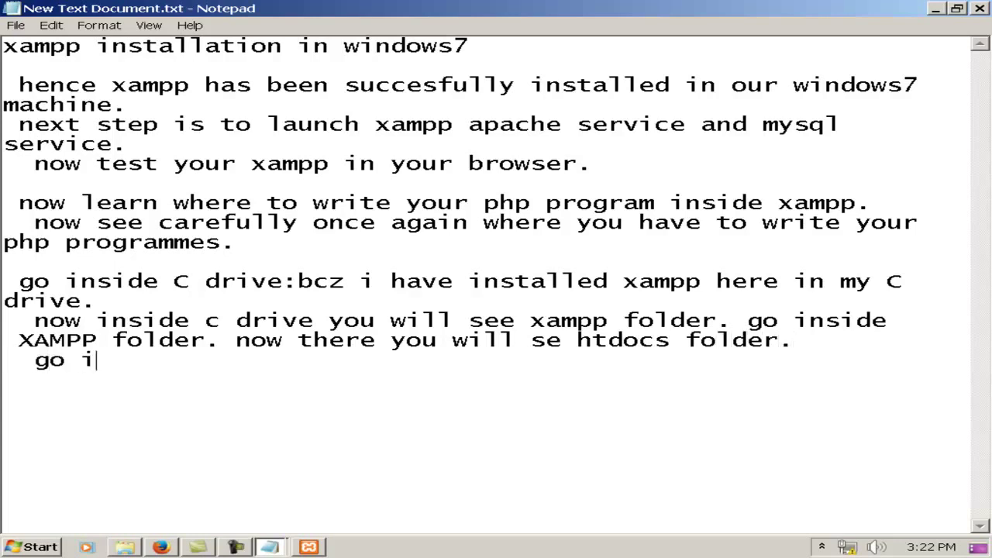
pyautogui.write('nside ')
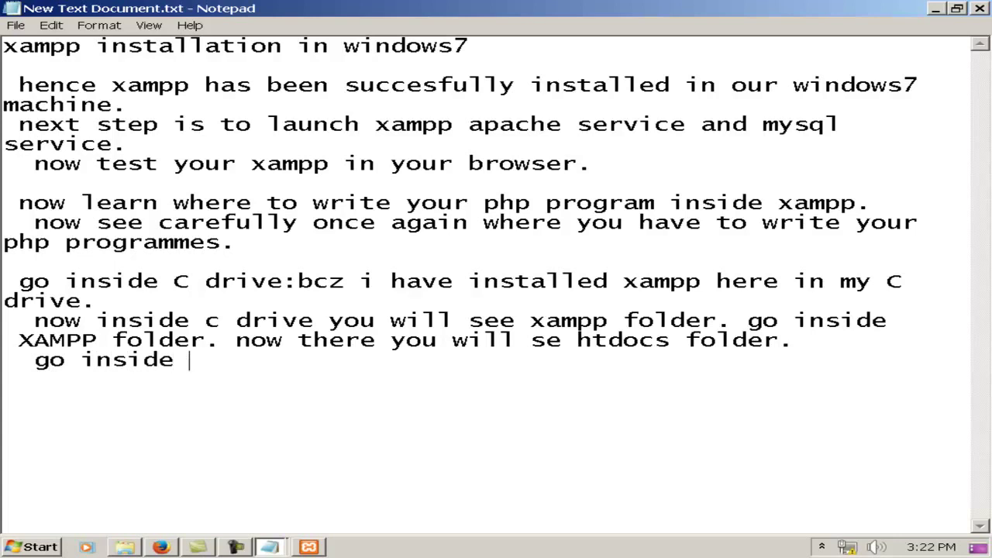
pyautogui.write('htdoc')
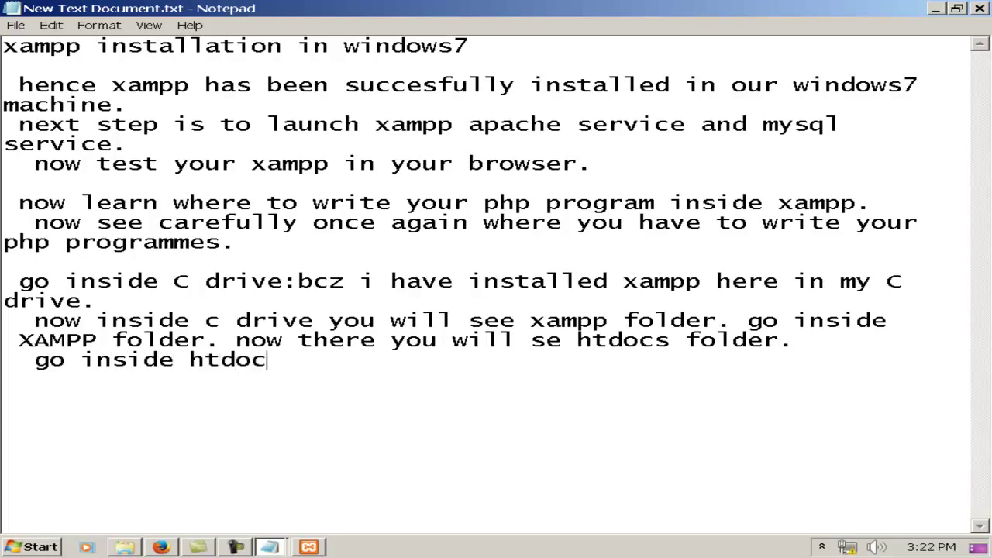
pyautogui.write('s folder an')
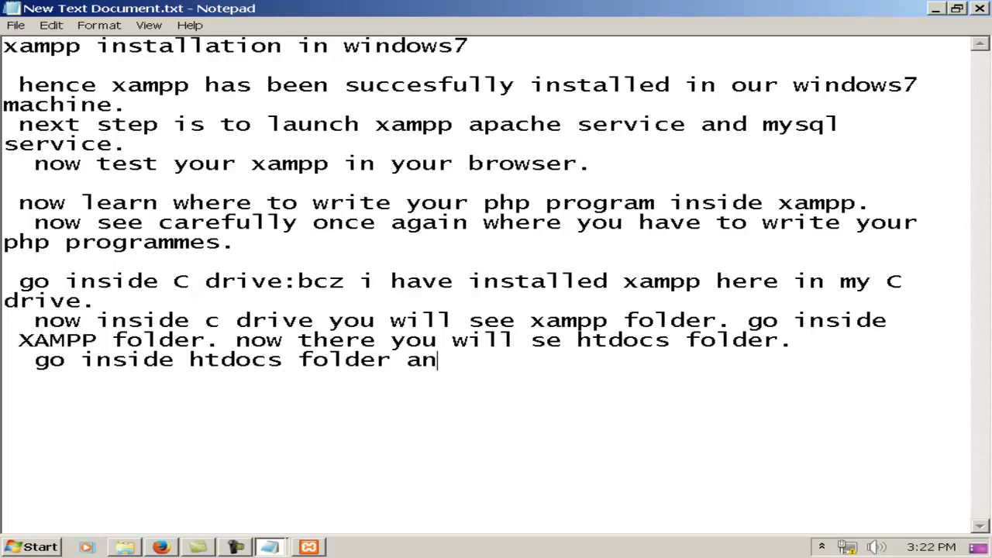
pyautogui.write('d now y')
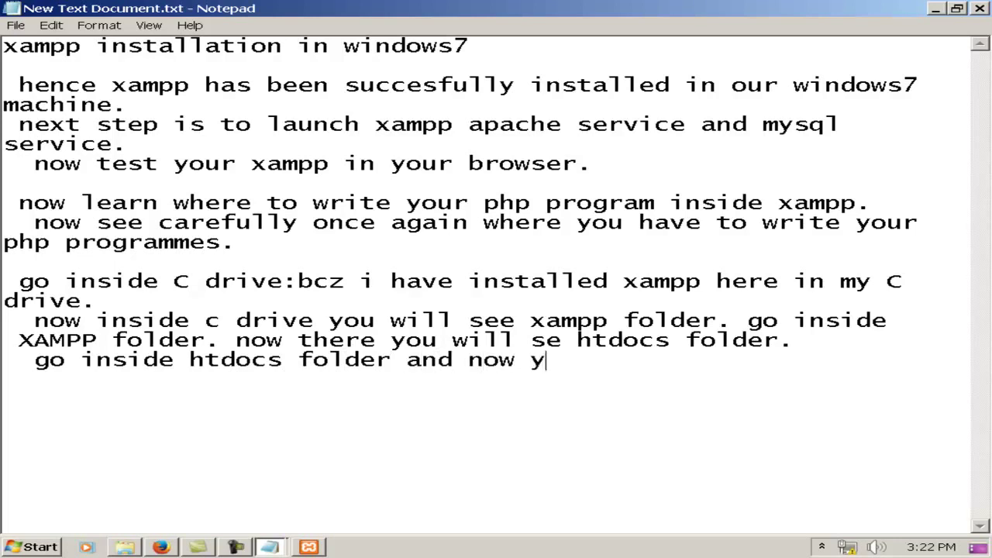
pyautogui.write('ou can enjo')
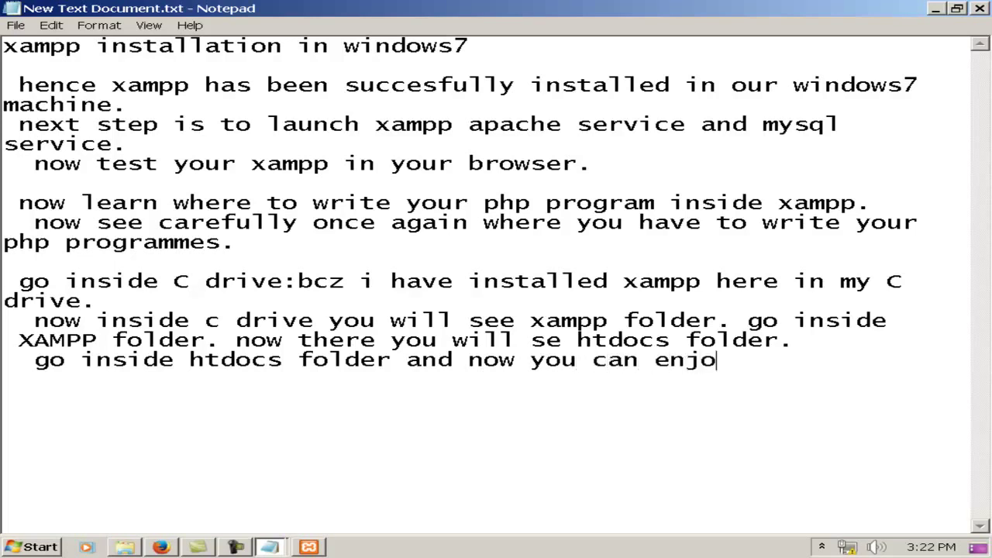
pyautogui.write('y writing your php programes inside your')
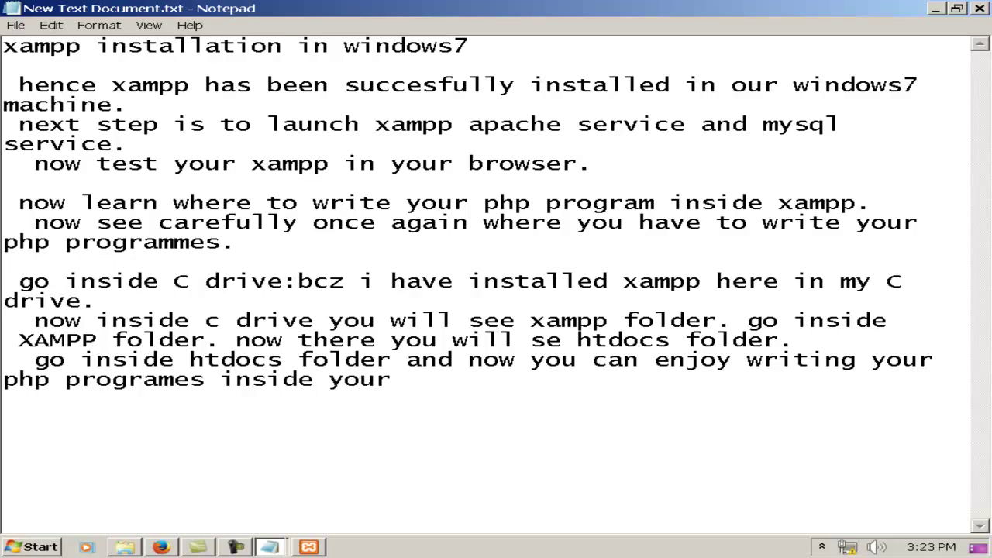
# Step: Replace the trailing word "your" in the notes with "htdocs folder." and continue with "here i have made a"
pyautogui.press('BackSpace')
pyautogui.press('BackSpace')
pyautogui.press('BackSpace')
pyautogui.press('BackSpace')
pyautogui.write('htdo')
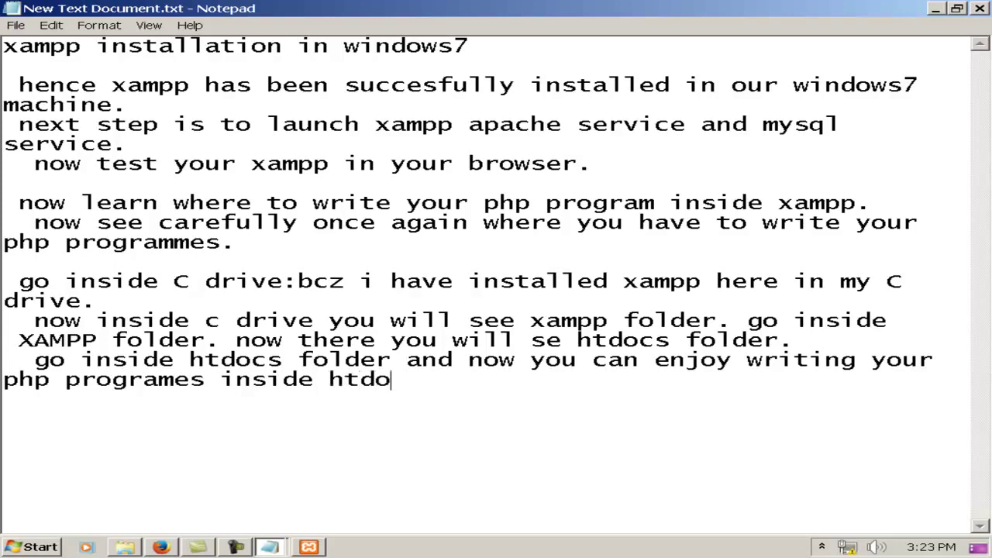
pyautogui.write('cs fold')
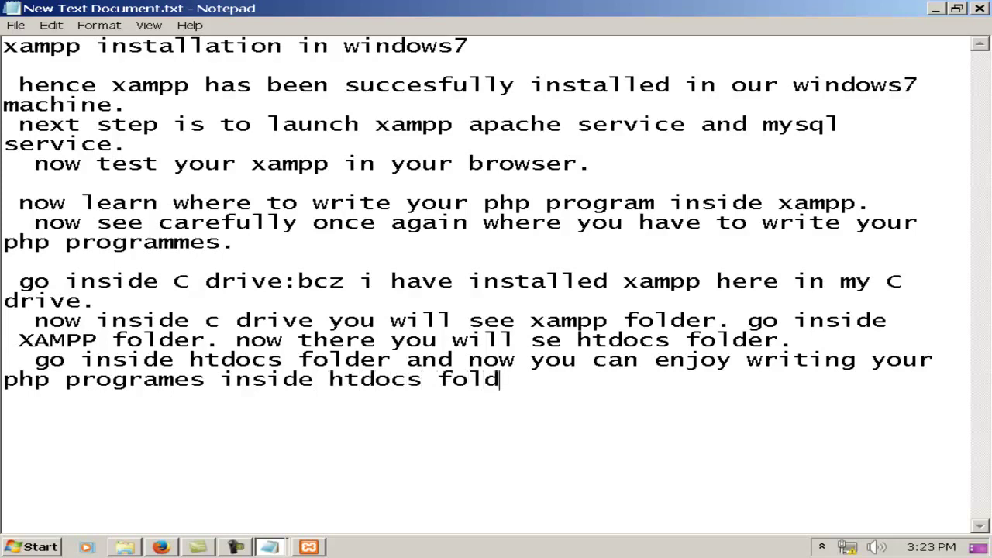
pyautogui.write('er. here i hav')
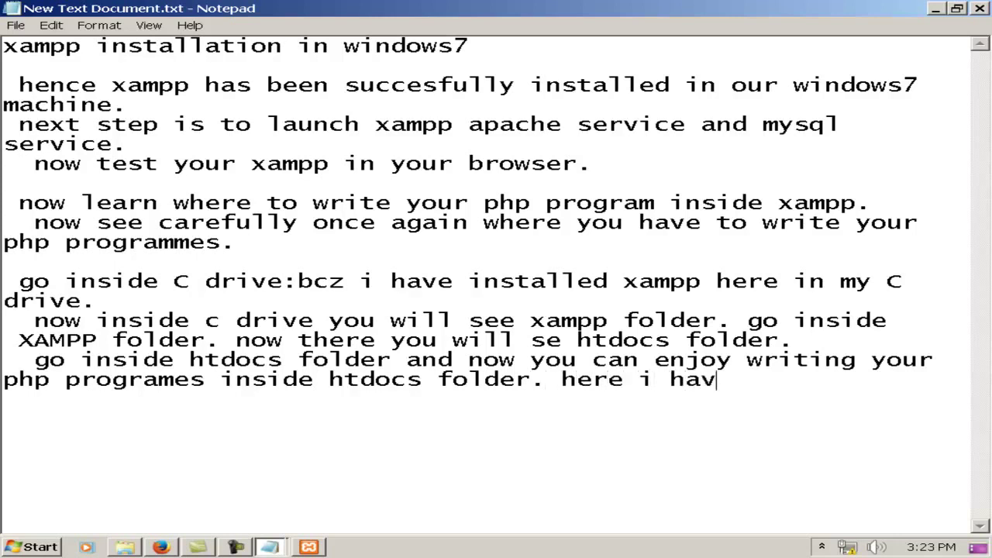
pyautogui.write('e made a')
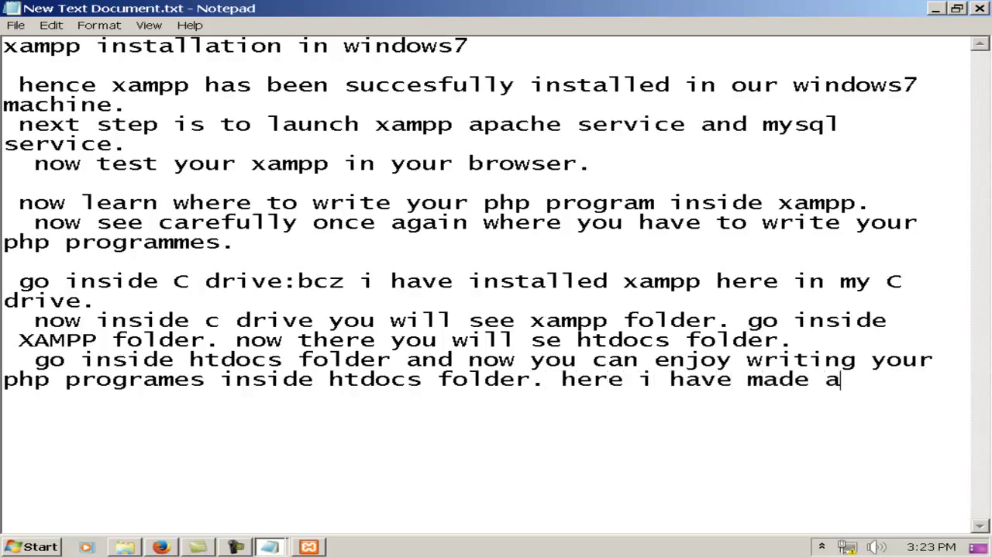
# Step: Finish the last sentence of the notes with "test.php file just for testing my first php programmes."
pyautogui.write(' r')
pyautogui.press('BackSpace')
pyautogui.write('test.php')
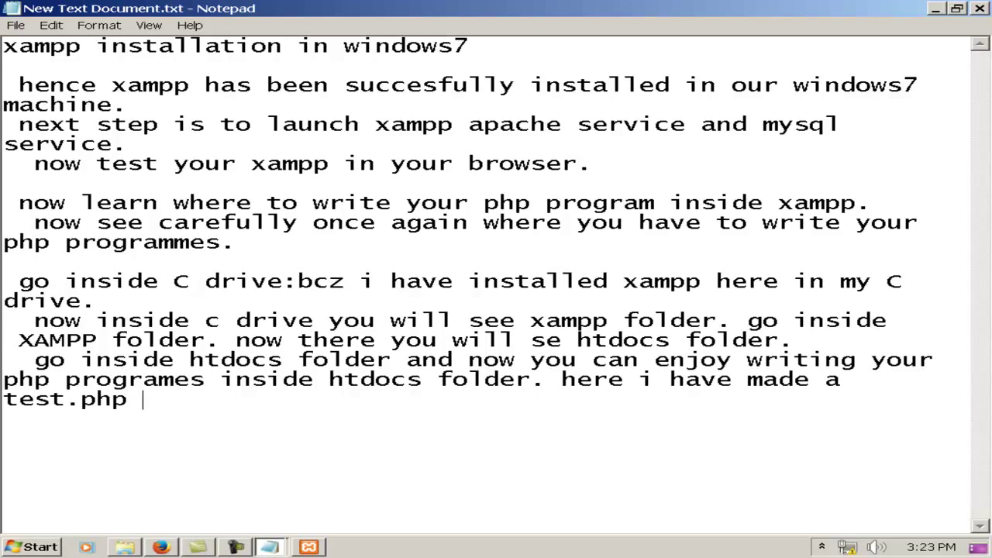
pyautogui.write(' file')
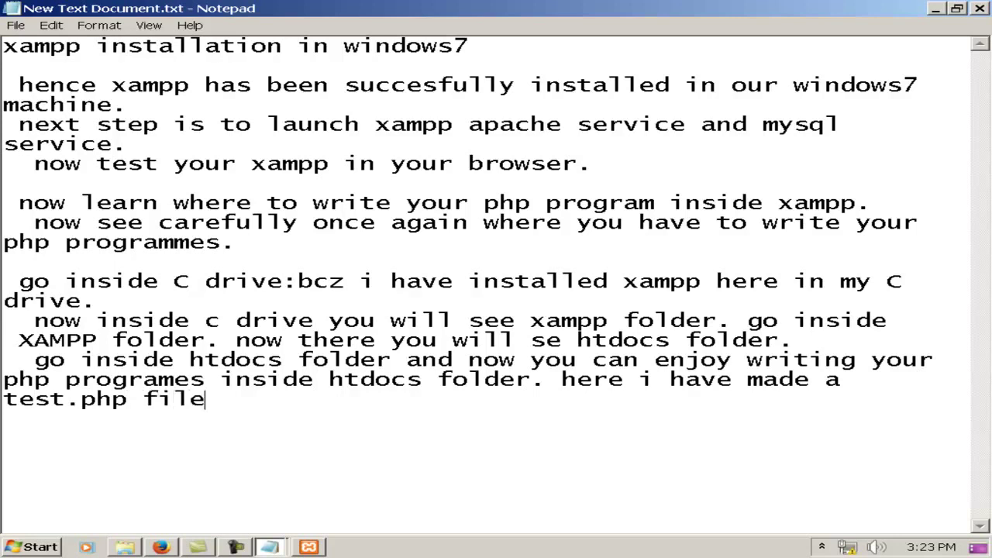
pyautogui.write(' just for ')
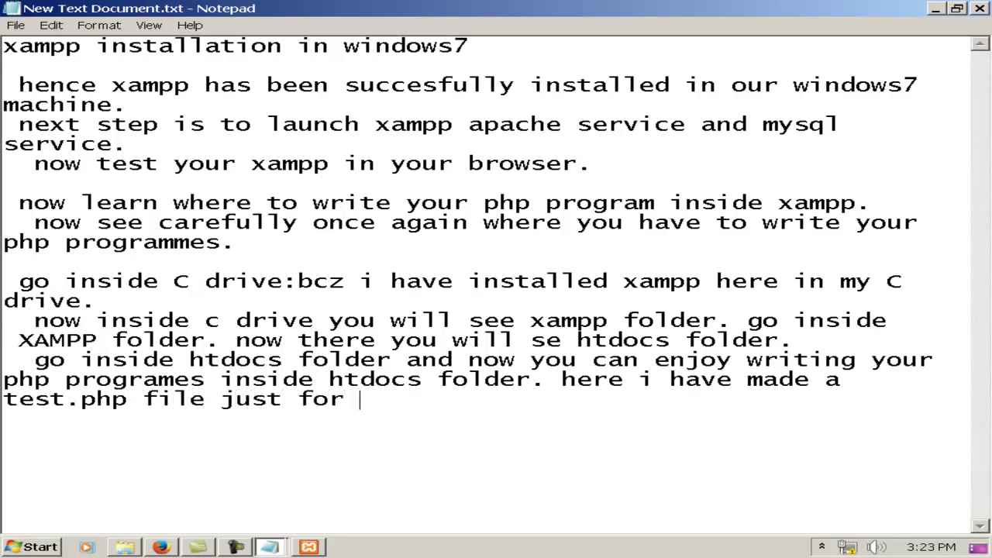
pyautogui.write('testing ')
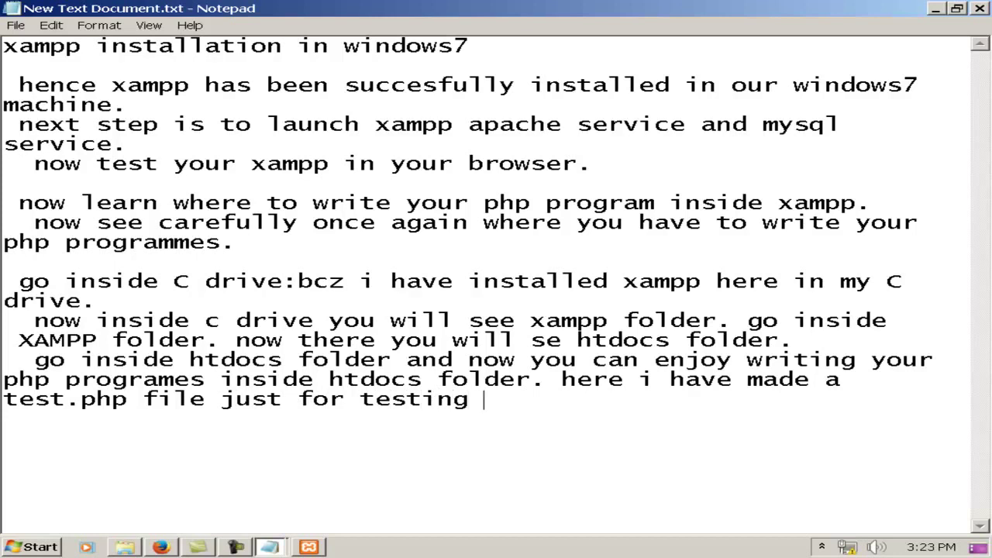
pyautogui.write('my first ')
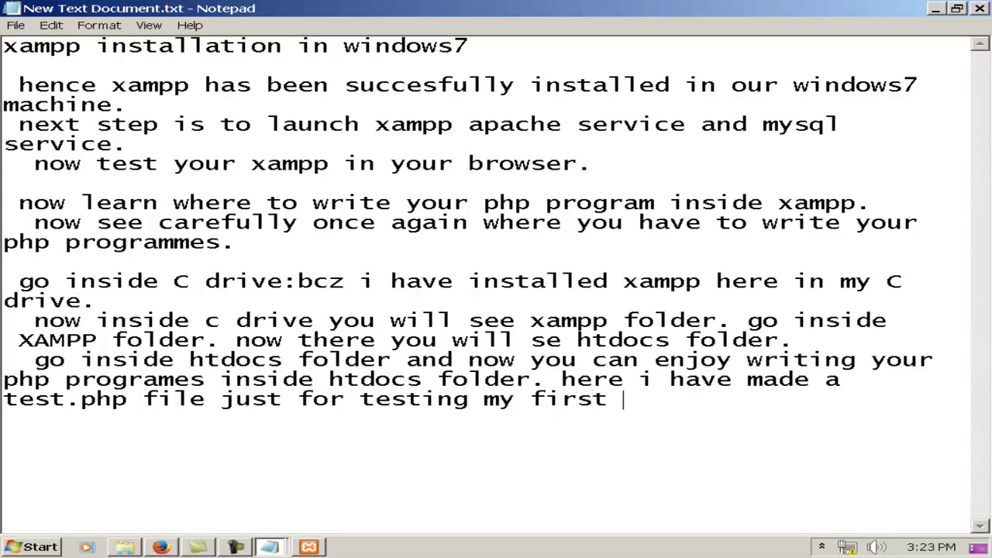
pyautogui.write('php pro')
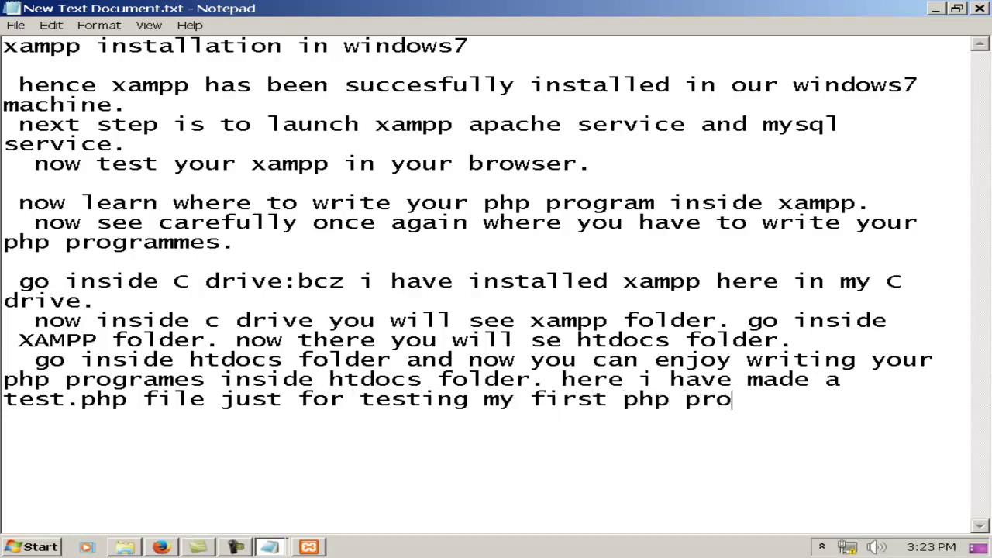
pyautogui.write('grammes.')
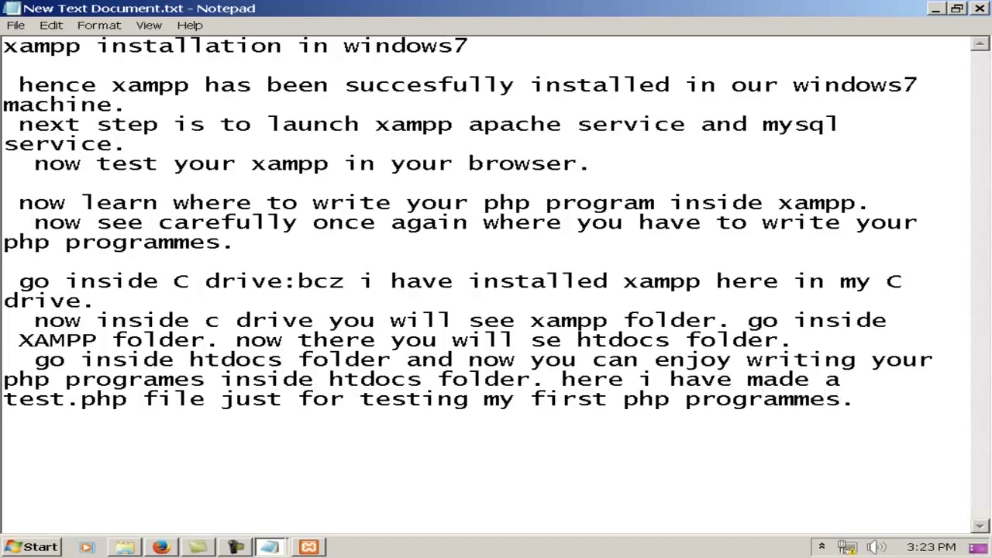
# Step: Switch to the xampp folder window, enter htdocs and open test.php with Notepad chosen from the installed programs
pyautogui.hotkey('alt', 'Tab')
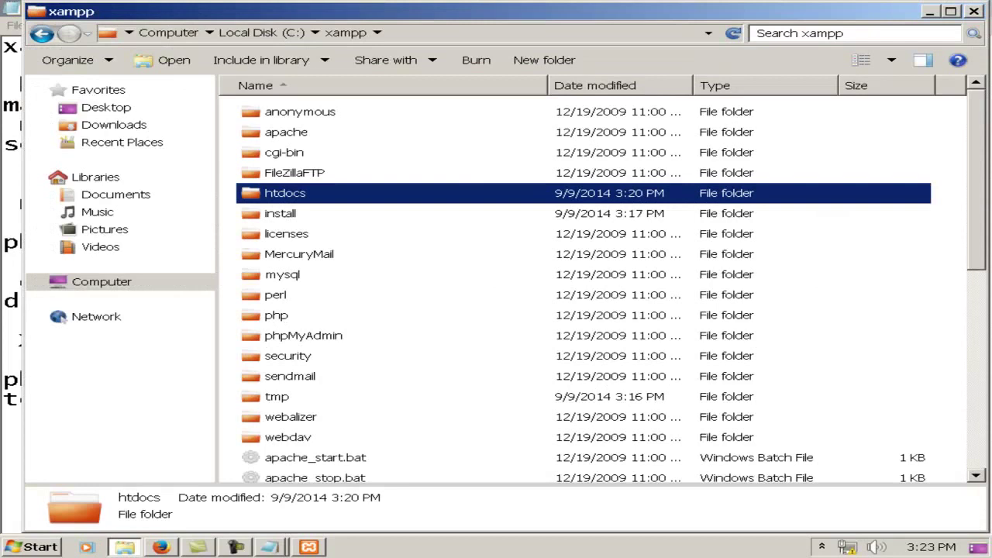
pyautogui.press('Return')
pyautogui.click(289, 172)
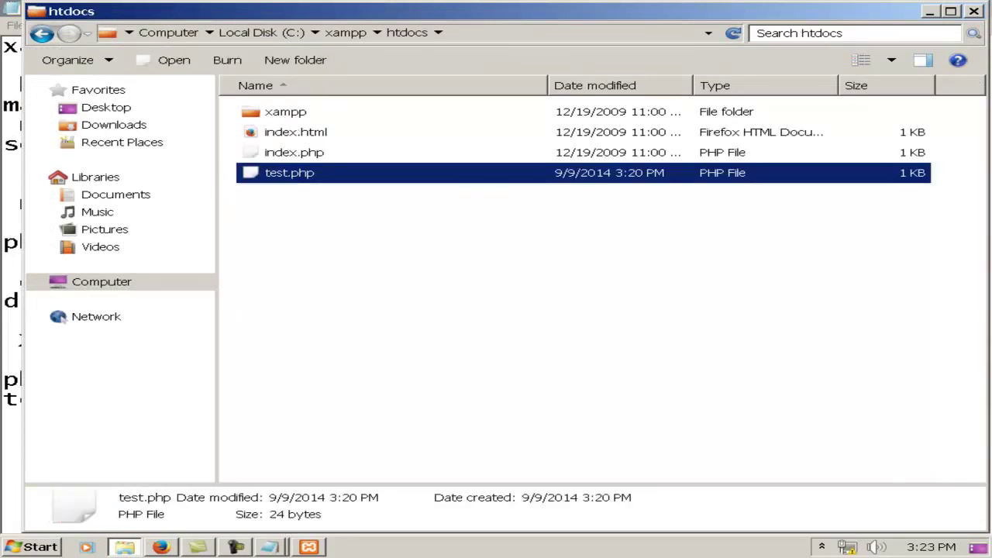
pyautogui.press('Return')
pyautogui.press('Down')
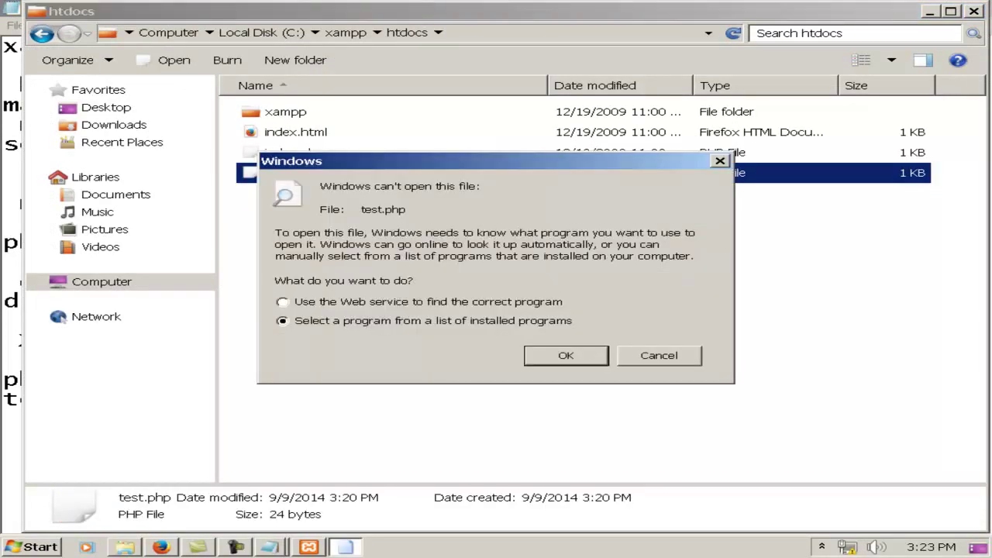
pyautogui.press('Return')
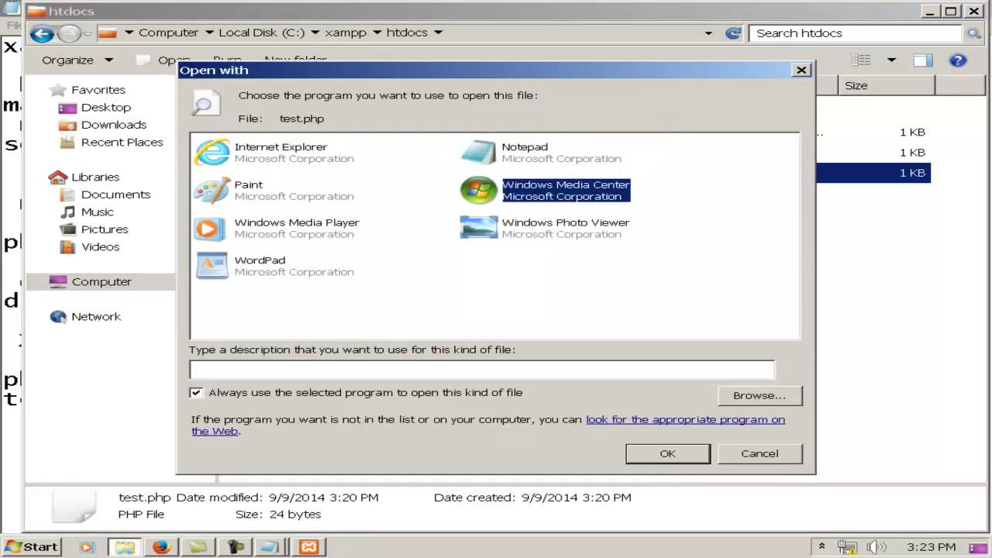
pyautogui.press('End')
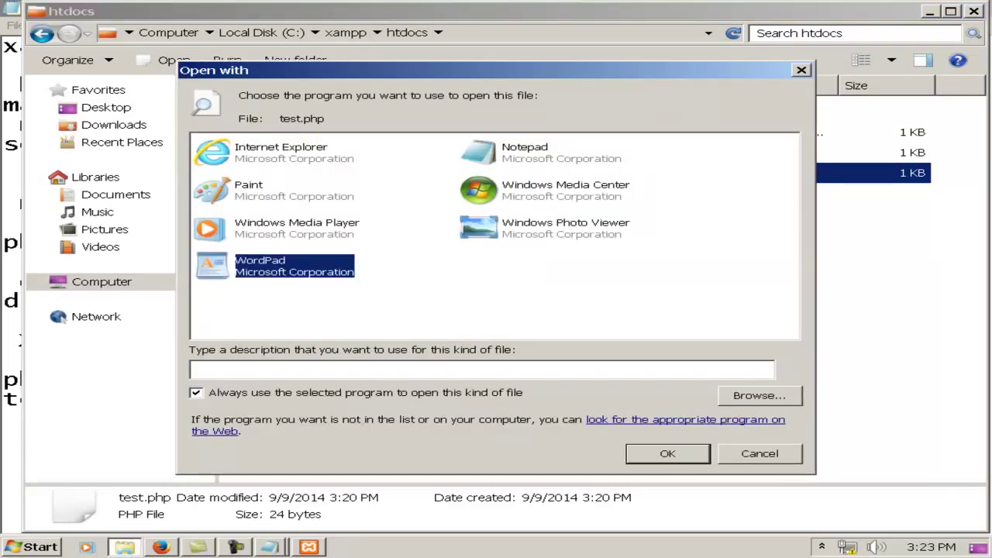
pyautogui.press('n')
pyautogui.press('Return')
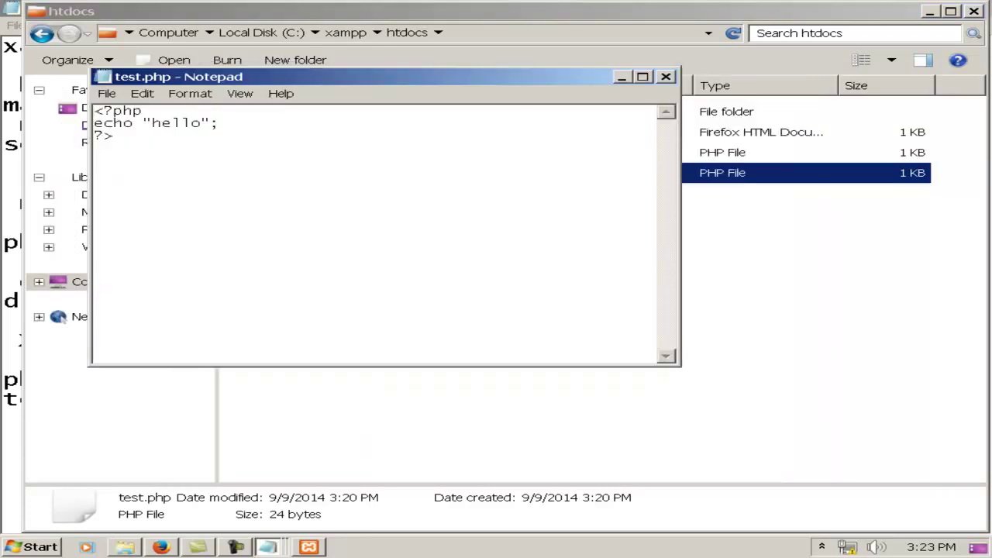
# Step: Add the lines "$x=2;" and "$y=3;" below the echo "hello" statement in test.php
pyautogui.hotkey('ctrl', 'a')
pyautogui.press('Right')
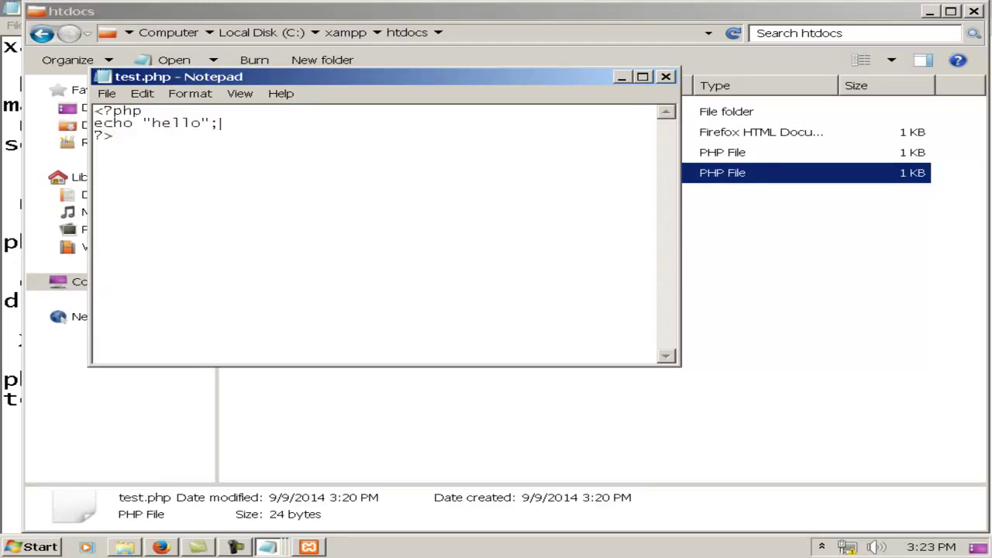
pyautogui.press('Return')
pyautogui.write('$x=2;')
pyautogui.press('Return')
pyautogui.write('$y=3')
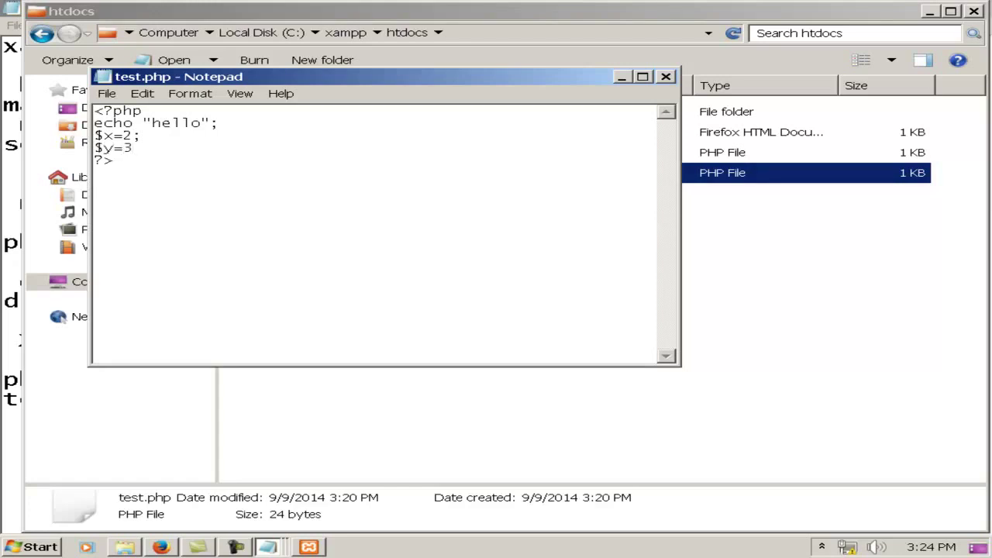
pyautogui.write(';')
# Step: Add the lines "$z=$x+$y:" and "echo $z;" before the closing PHP tag in test.php
pyautogui.press('Return')
pyautogui.write('$z=$z')
pyautogui.press('BackSpace')
pyautogui.write('x')
pyautogui.press('BackSpace')
pyautogui.write('+$y')
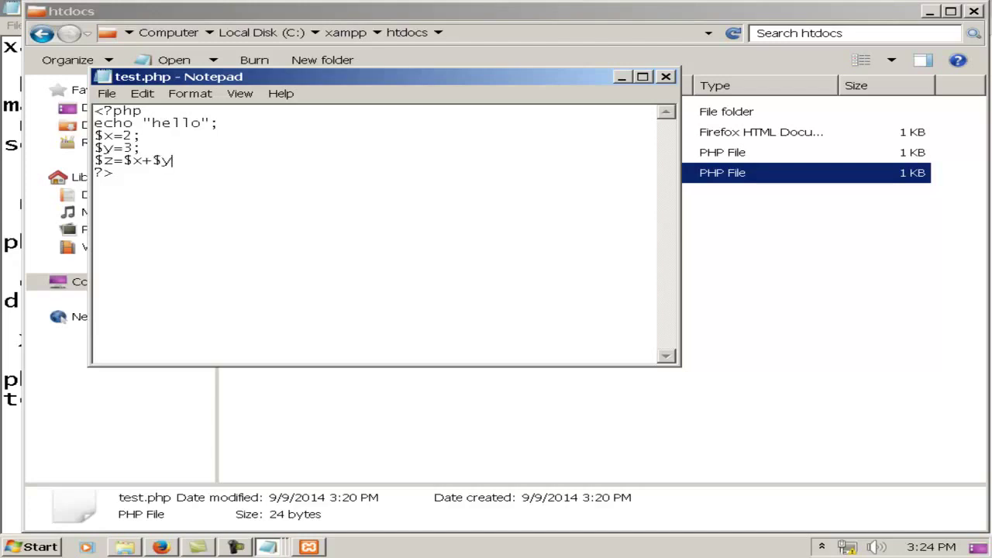
pyautogui.write(';')
pyautogui.press('Return')
pyautogui.write('cho $z;')
# Step: Save the edited test.php file under its existing name
pyautogui.press('alt')
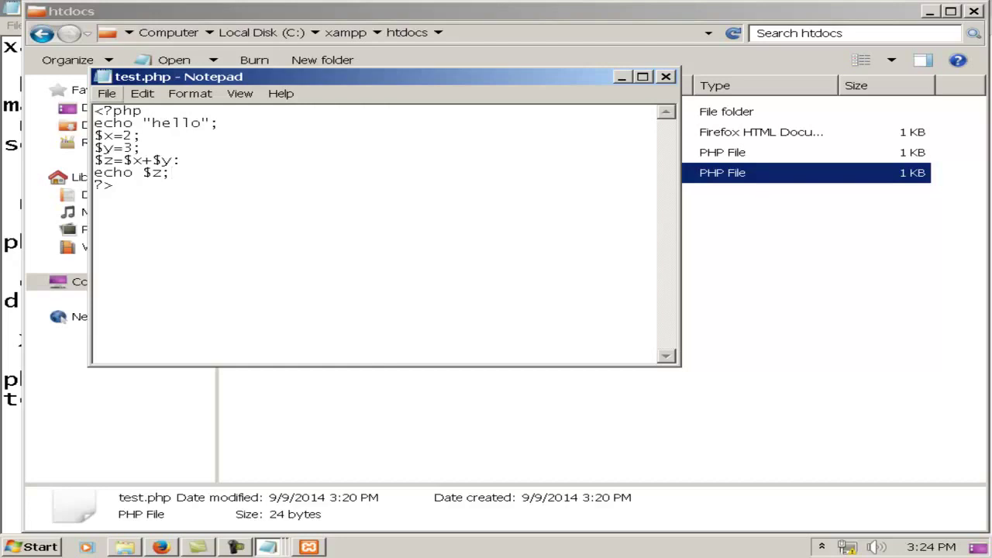
pyautogui.press('f')
pyautogui.press('Down')
pyautogui.press('Down')
pyautogui.press('Return')
# Step: Minimize the test.php editor, switch to Firefox and load localhost/test.php again to run the edited program
pyautogui.press('super+Home')
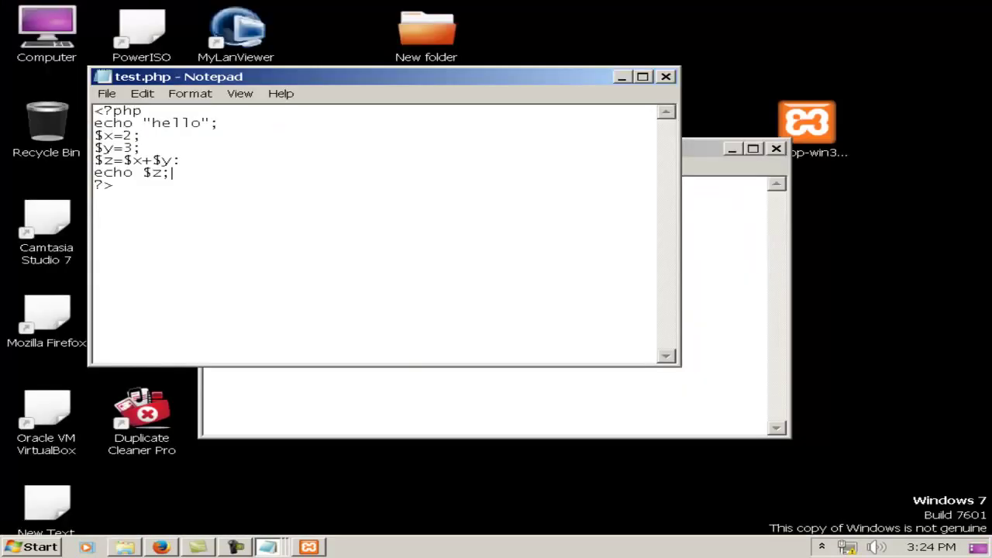
pyautogui.click(622, 77)
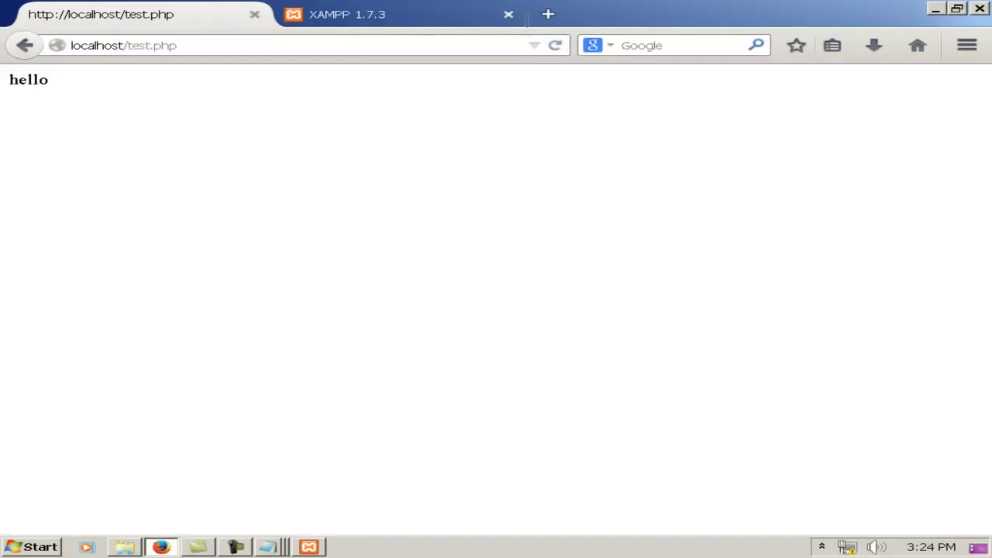
pyautogui.click(124, 45)
pyautogui.press('Return')
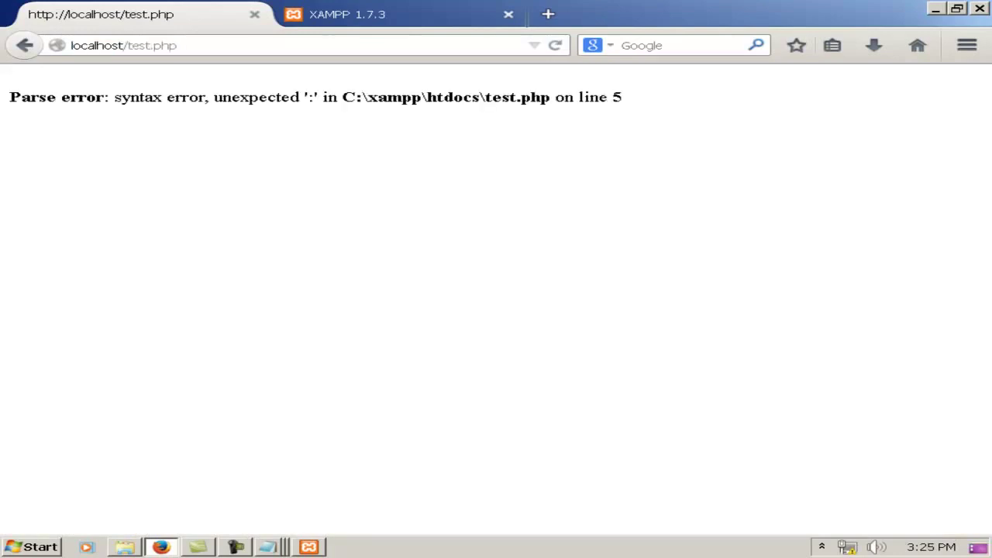